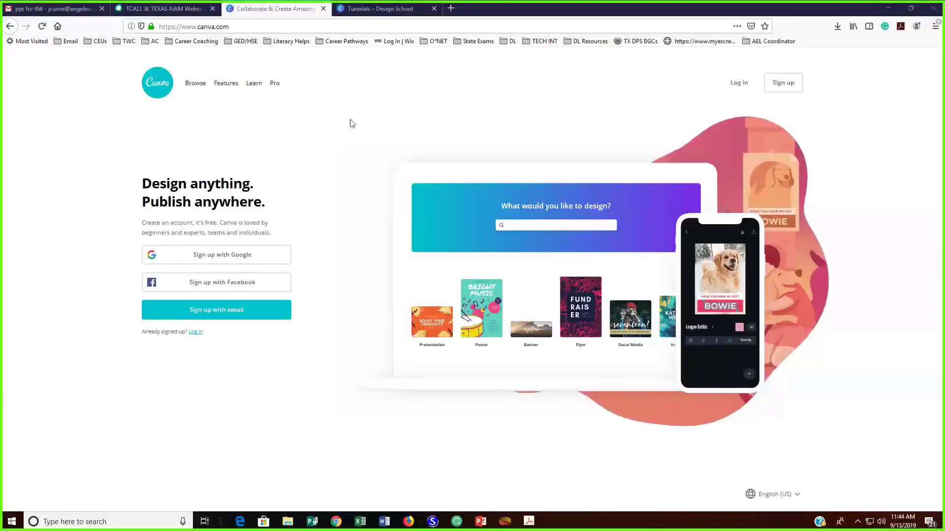
Open the Canva starter challenge from the Design School tutorials and start trying its design
left_click(364, 11)
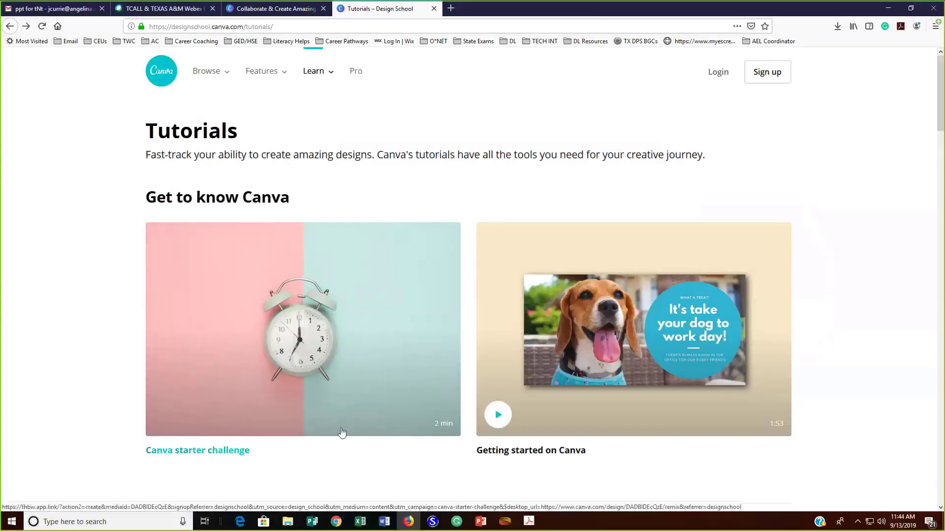
left_click(346, 376)
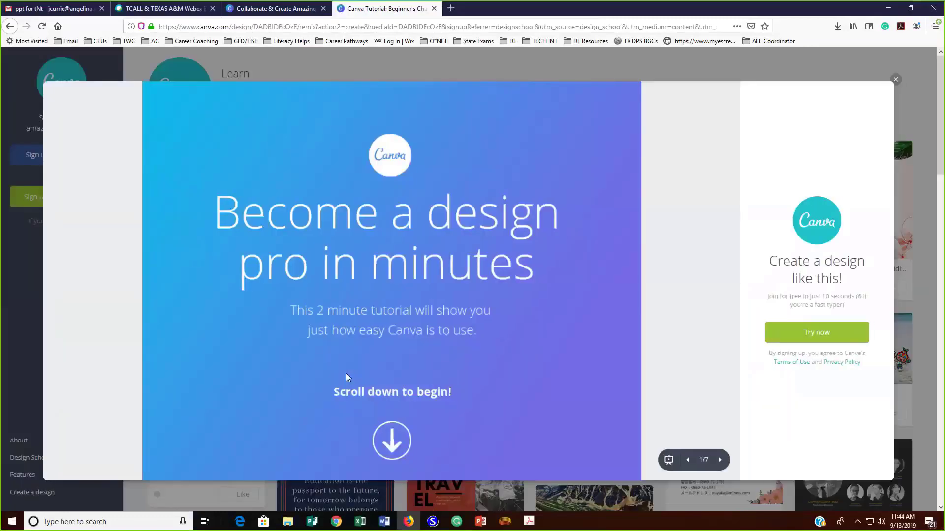
left_click(803, 335)
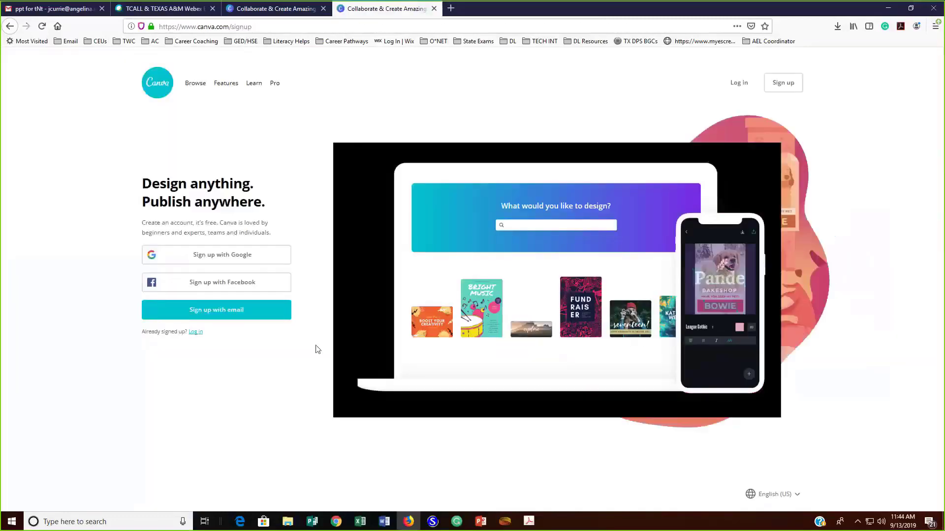
Log in to the existing Canva account with Google, choosing the saved Google account
left_click(737, 84)
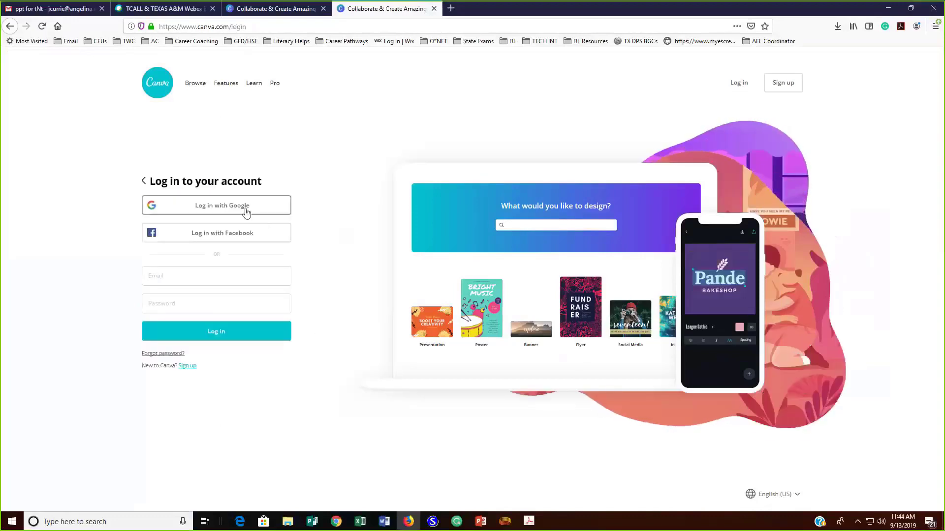
left_click(247, 212)
left_click(284, 260)
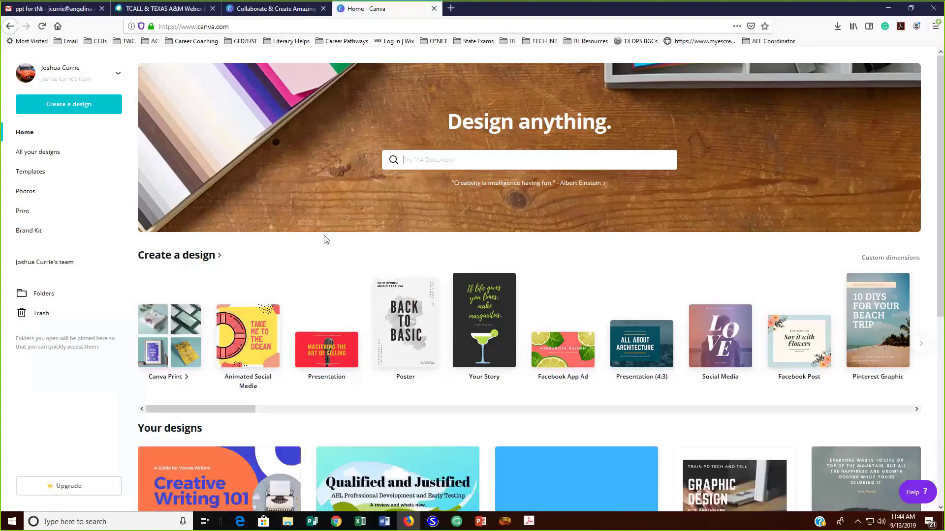
scroll(324, 240, "down", 4)
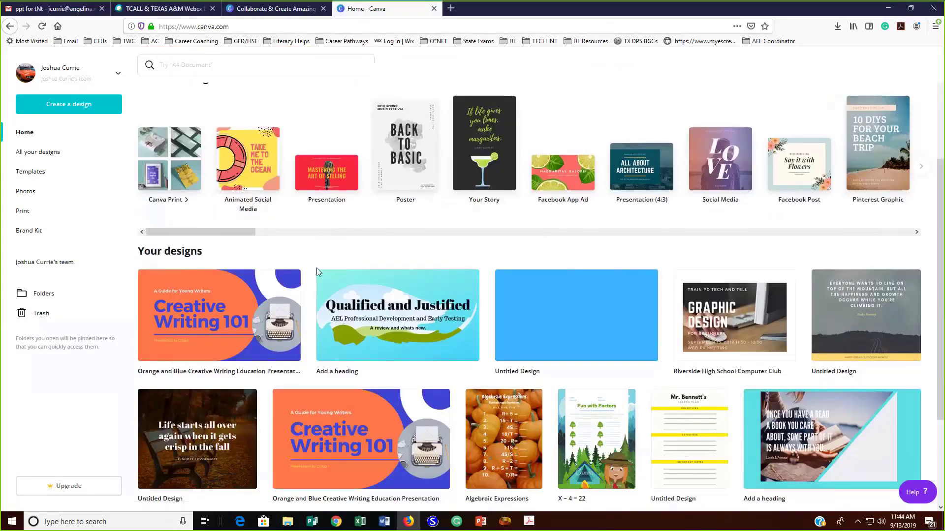
scroll(317, 267, "up", 3)
scroll(312, 274, "down", 3)
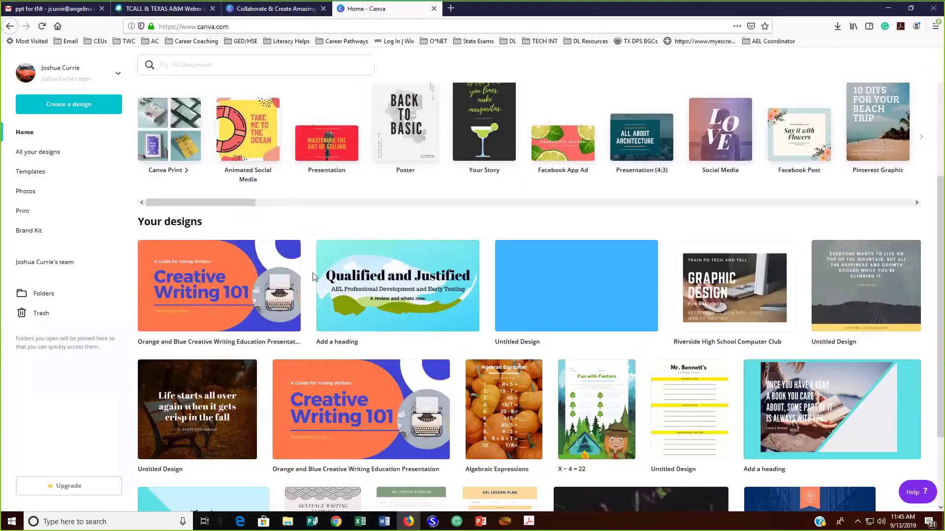
scroll(312, 274, "up", 5)
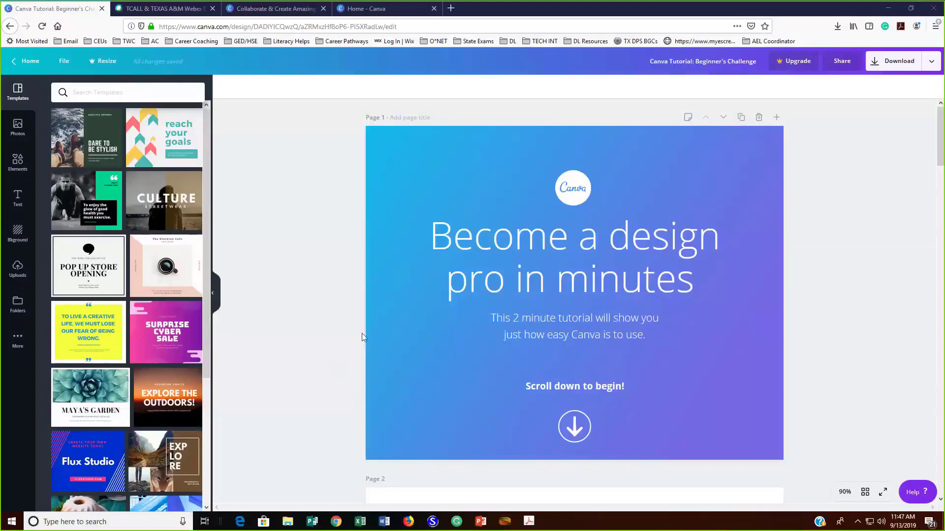
Change the grey circle on page 2 of the Beginner's Challenge design to blue
scroll(209, 312, "down", 8)
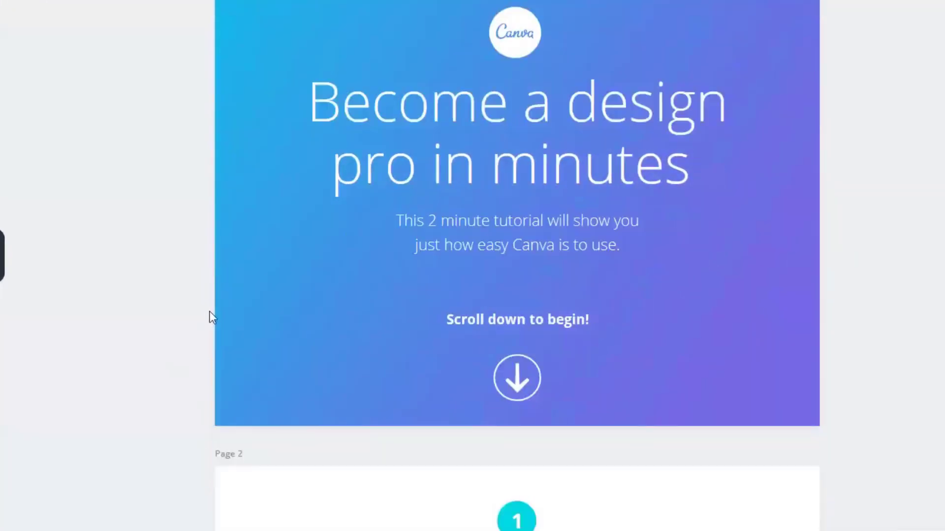
scroll(186, 314, "down", 3)
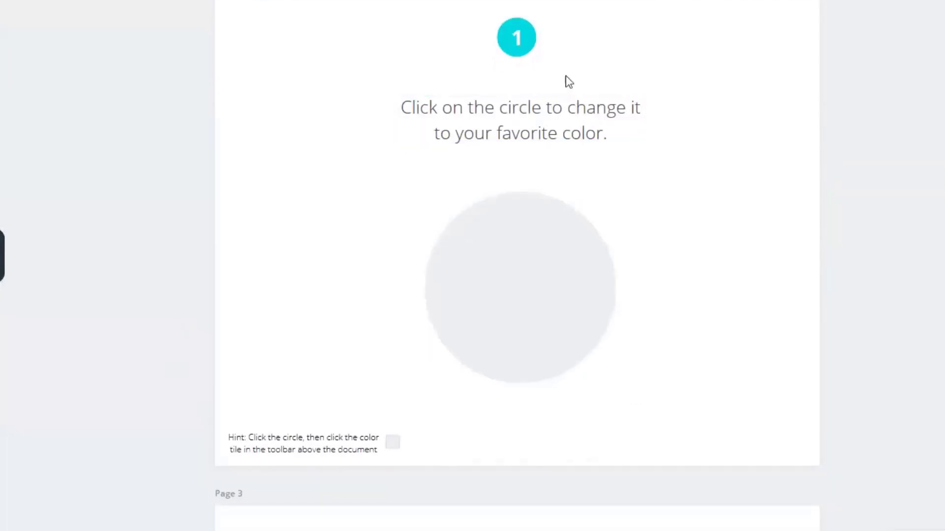
left_click(534, 289)
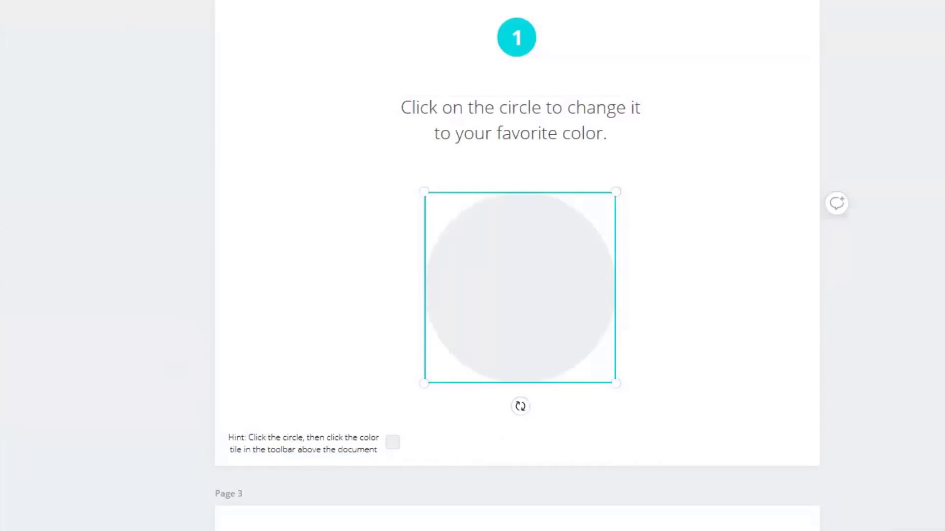
left_click(2, 205)
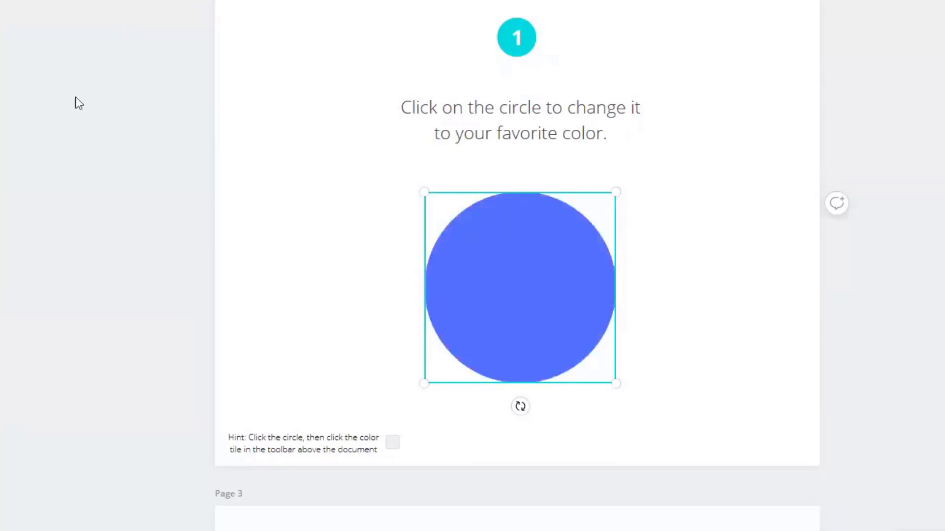
Search the elements library for "hat" for the monkey on page 3
scroll(75, 101, "down", 1)
scroll(118, 206, "down", 8)
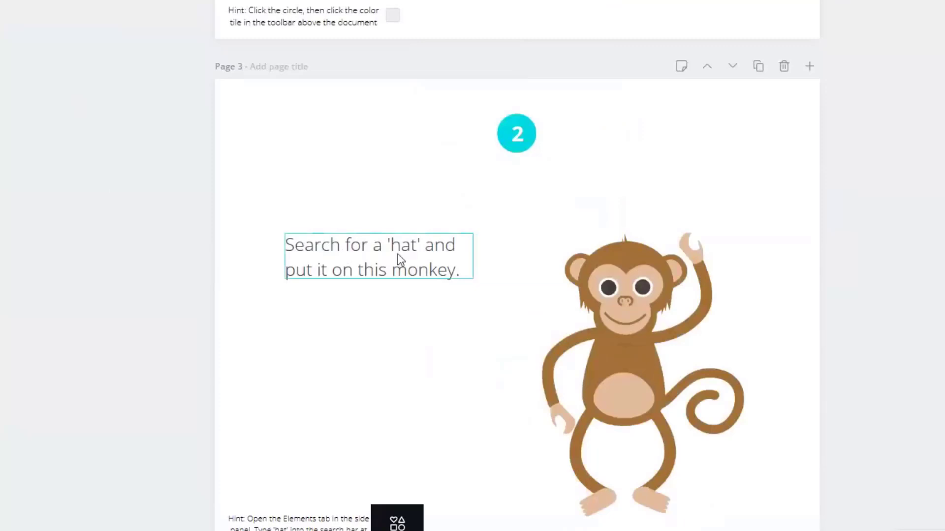
scroll(421, 306, "down", 1)
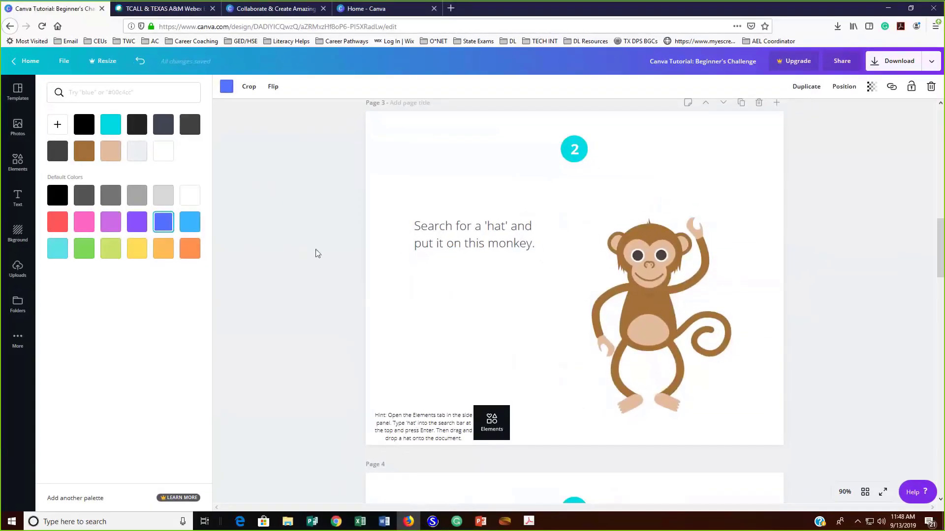
left_click(22, 170)
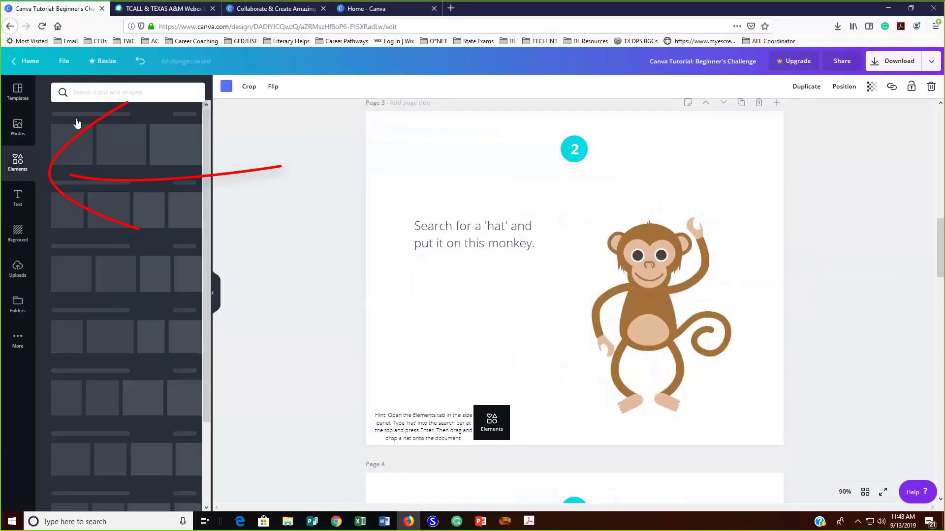
left_click(98, 93)
type("hat")
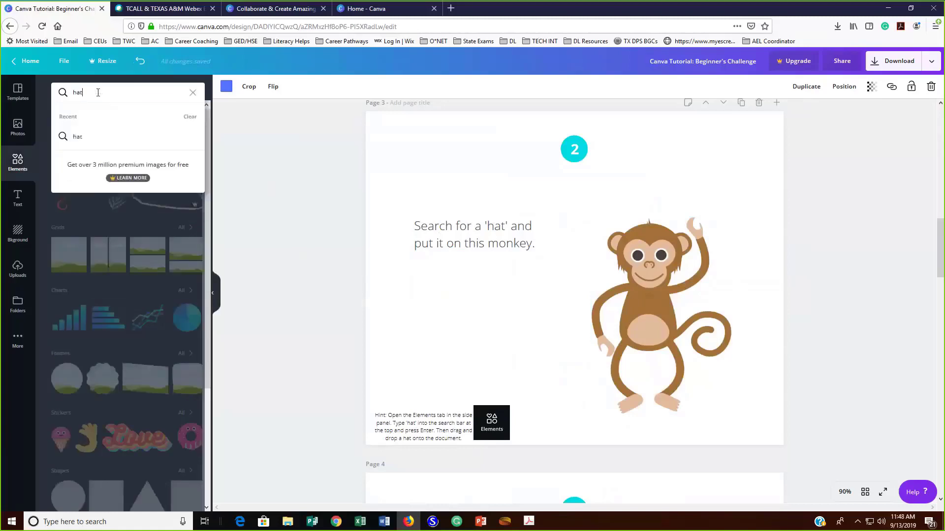
key("Return")
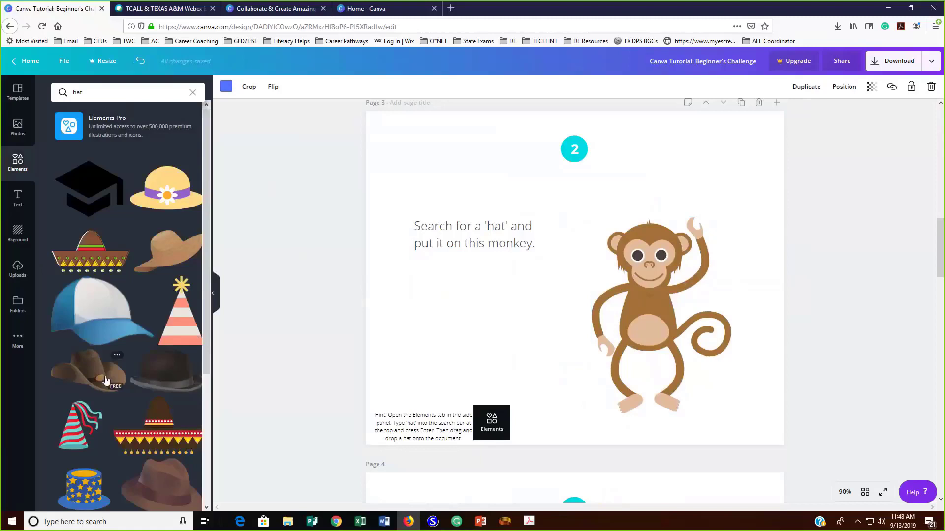
Add the brown cowboy hat to page 3, then resize and position it on the monkey's head
left_click_drag(106, 379, 530, 216)
left_click_drag(495, 189, 660, 261)
left_click_drag(706, 308, 615, 213)
left_click_drag(553, 180, 618, 215)
left_click_drag(681, 244, 651, 208)
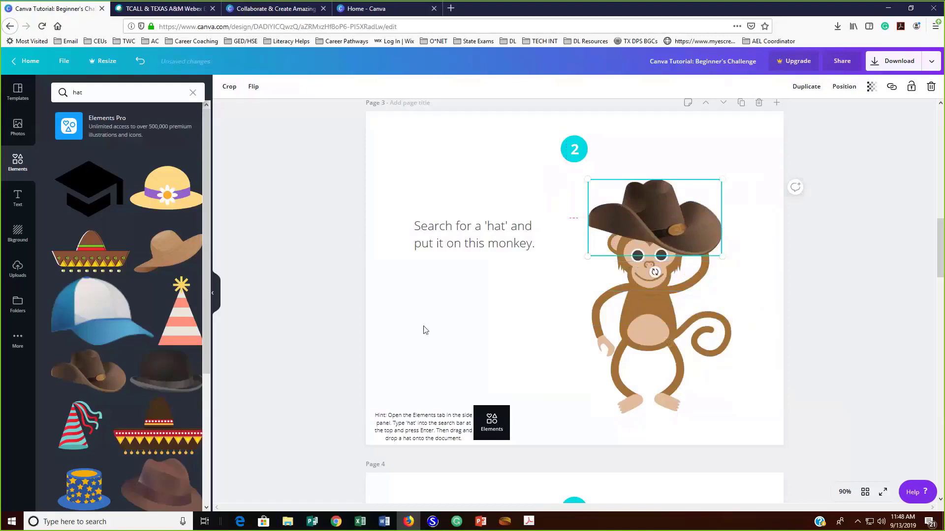
scroll(323, 394, "down", 7)
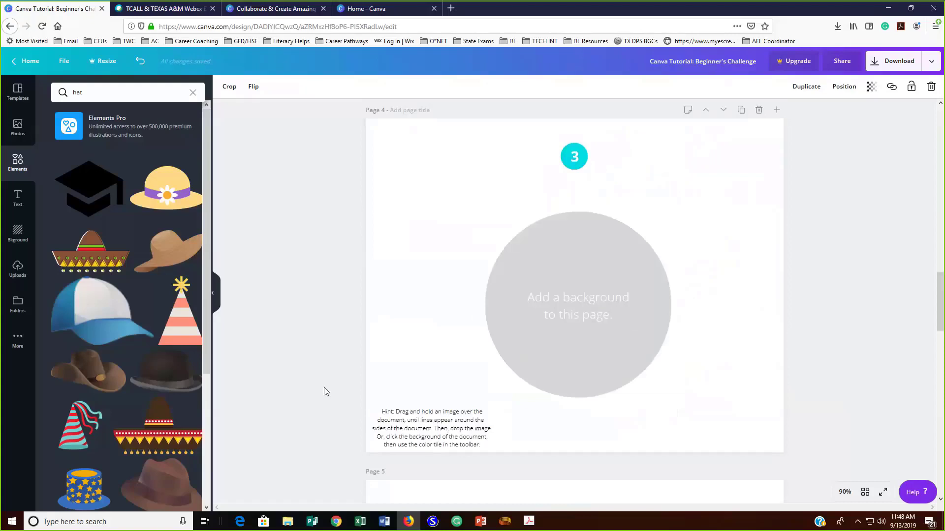
scroll(325, 392, "up", 7)
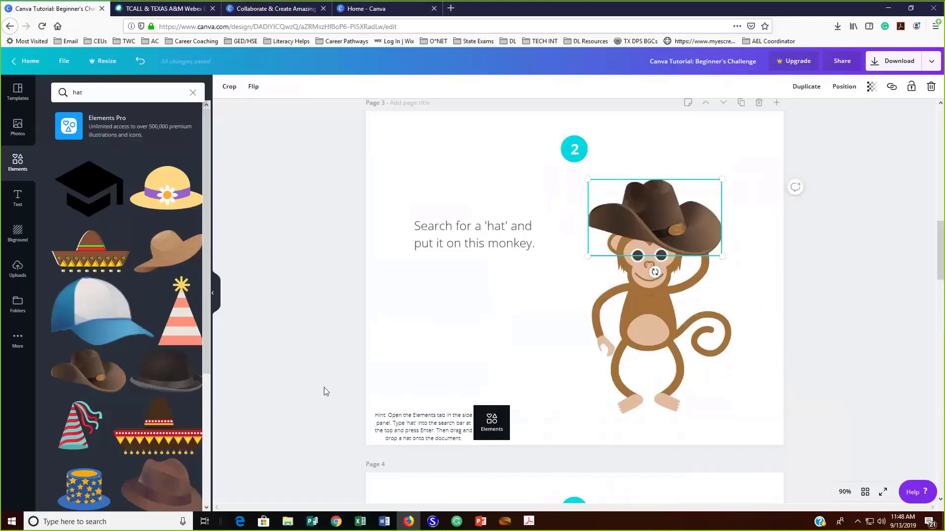
scroll(324, 392, "up", 7)
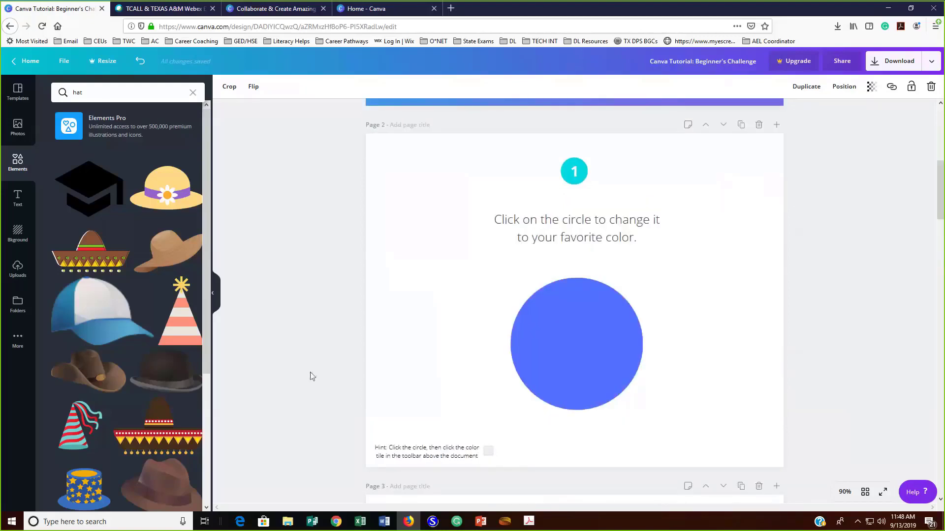
scroll(310, 378, "up", 5)
scroll(311, 378, "up", 2)
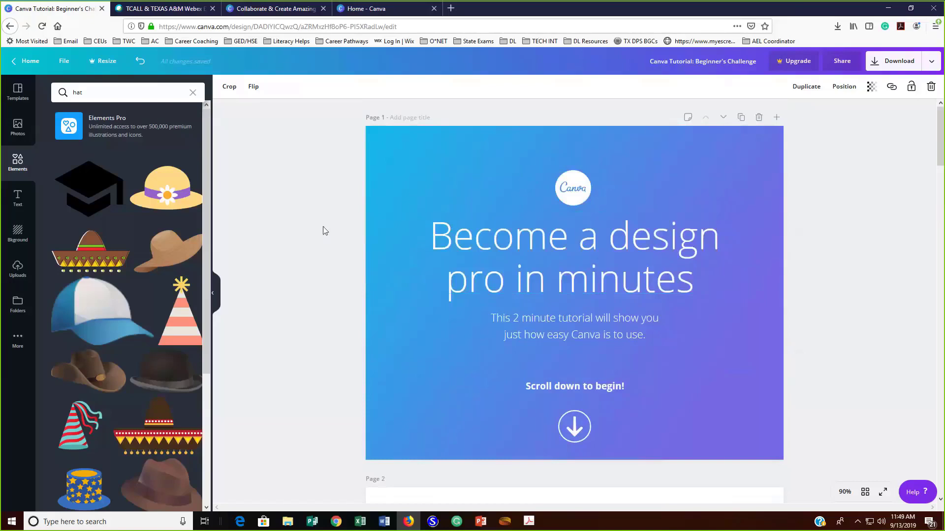
Try several background colours on page 4, finishing with a light blue background
scroll(318, 231, "down", 12)
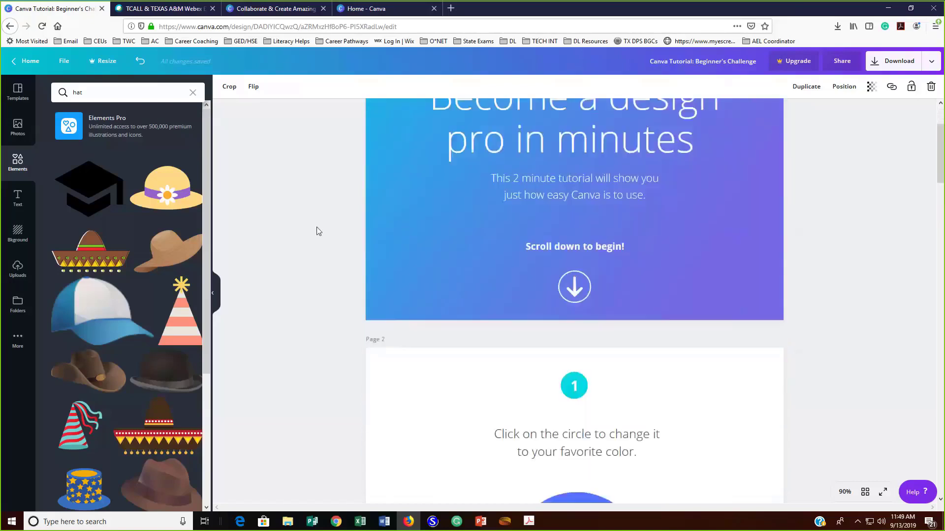
scroll(318, 231, "down", 7)
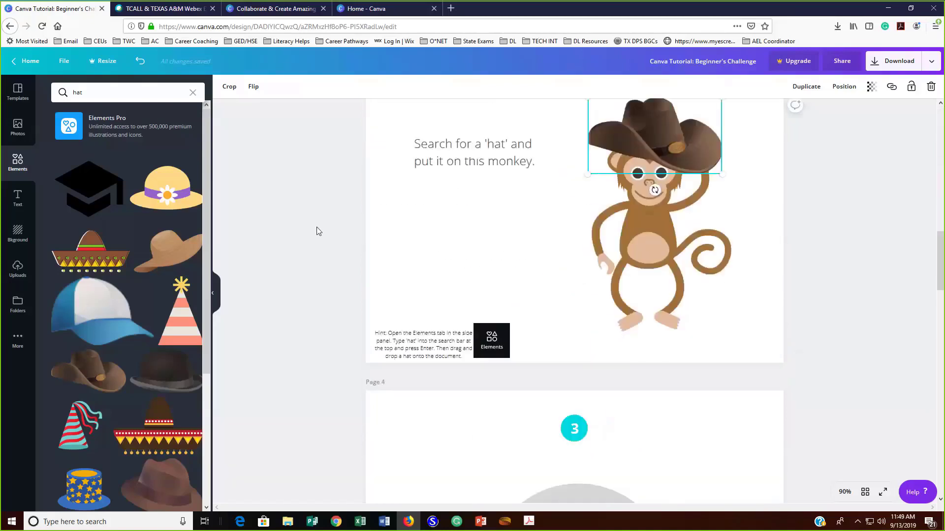
scroll(319, 231, "down", 2)
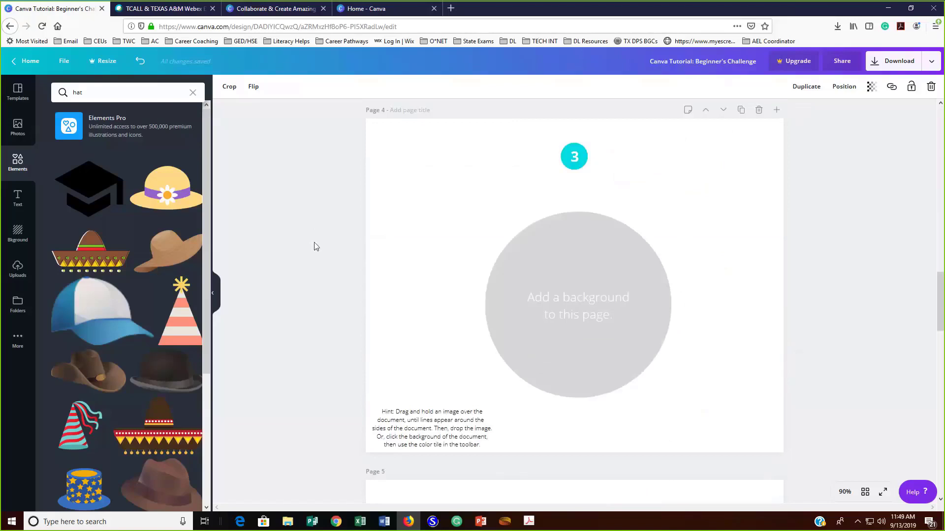
left_click(427, 228)
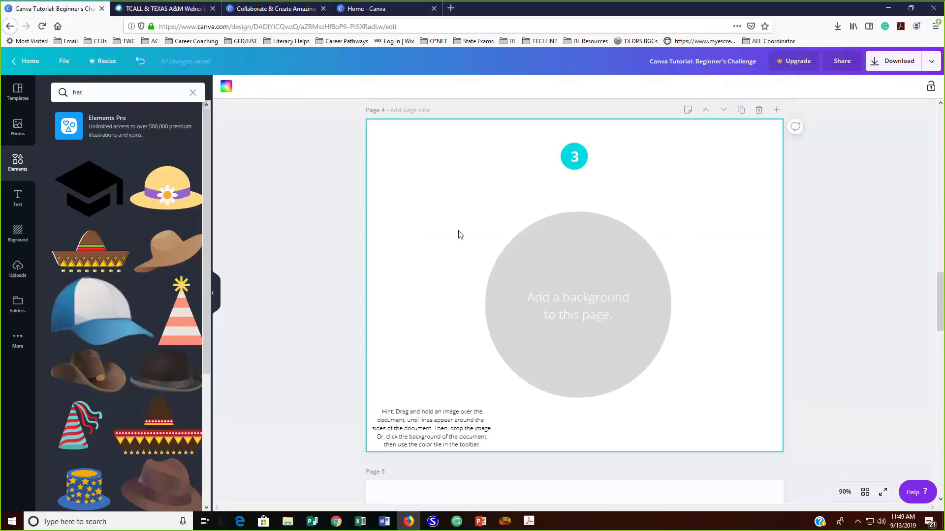
left_click(20, 236)
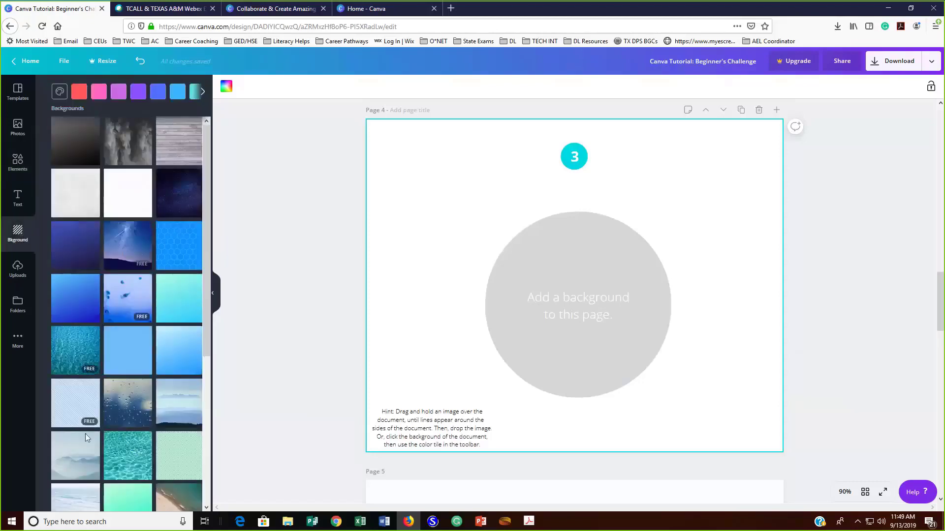
left_click_drag(203, 160, 204, 129)
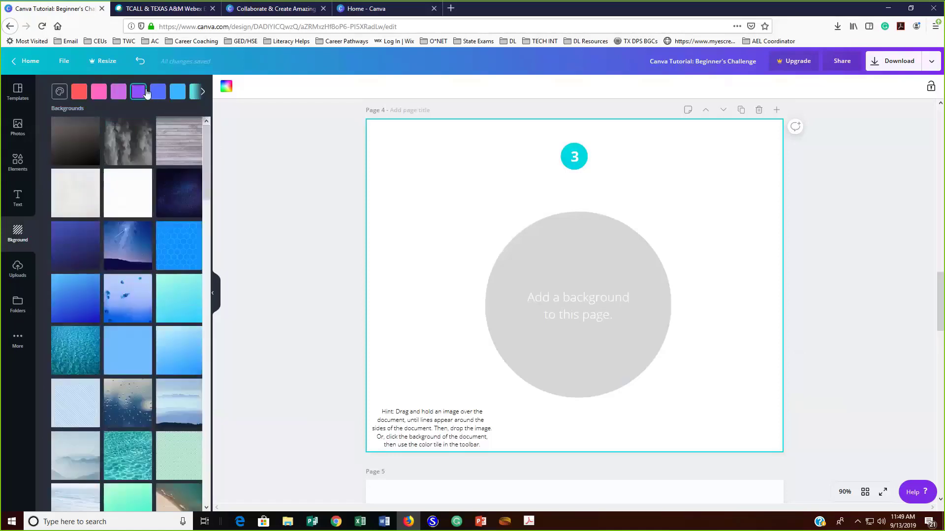
left_click(157, 92)
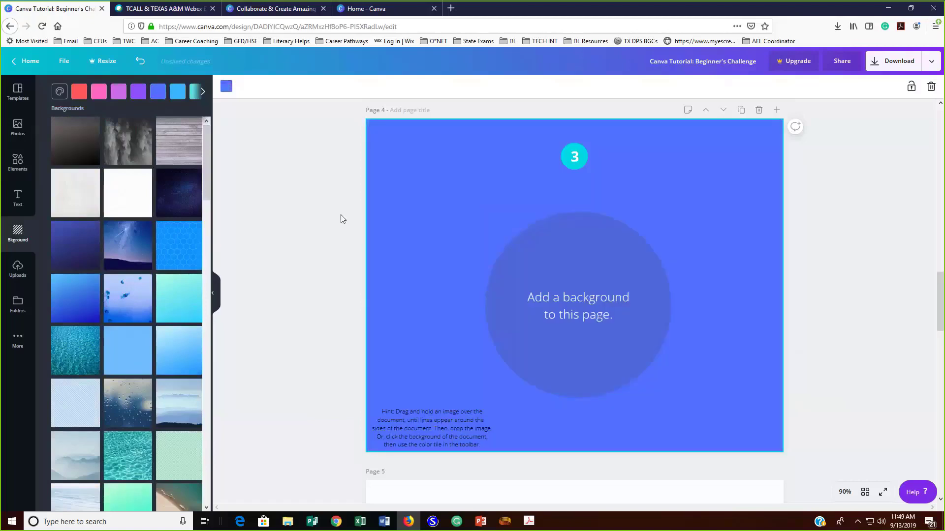
left_click(118, 92)
left_click(177, 92)
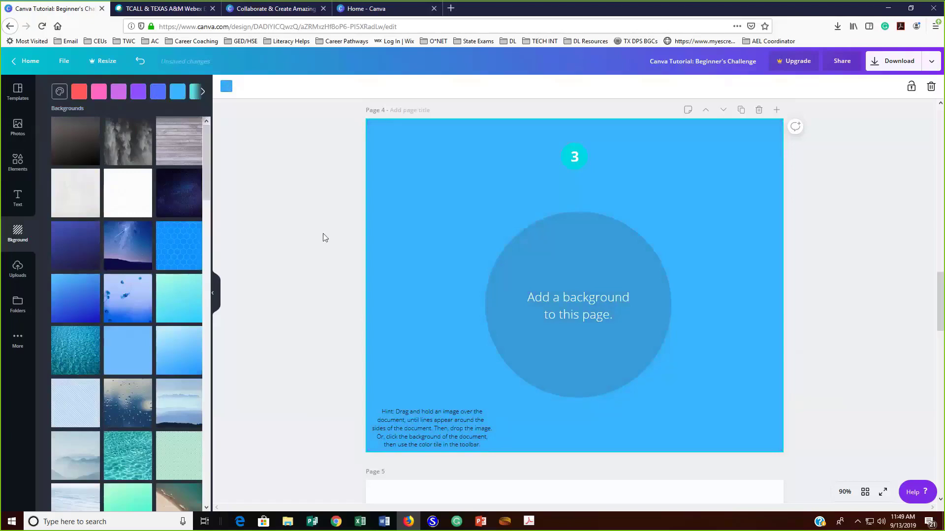
Search the elements library for "fruit" for the frame on page 5
scroll(323, 234, "down", 6)
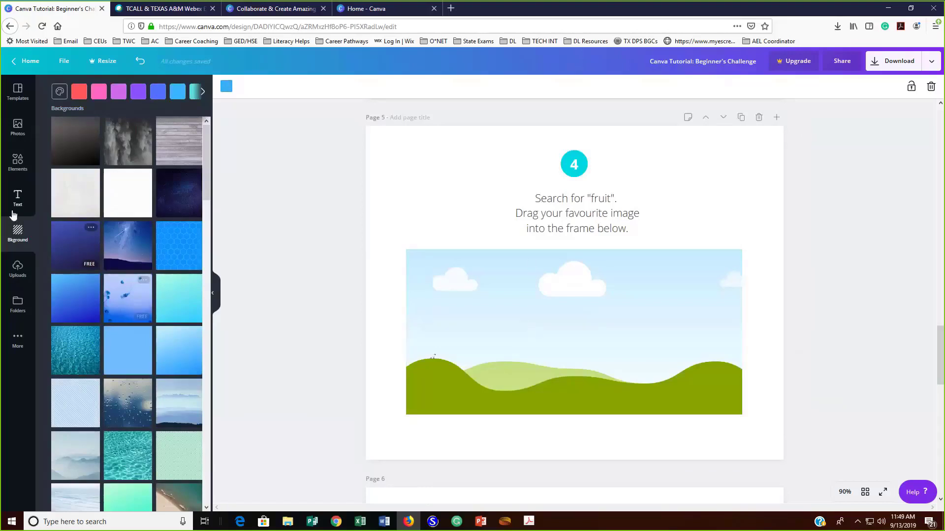
left_click(22, 169)
left_click(92, 93)
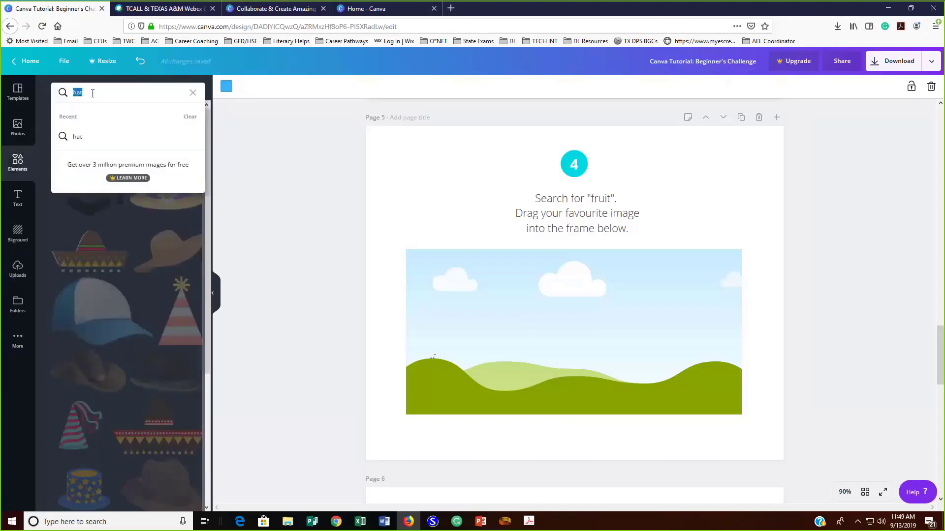
type("fruit")
key("Return")
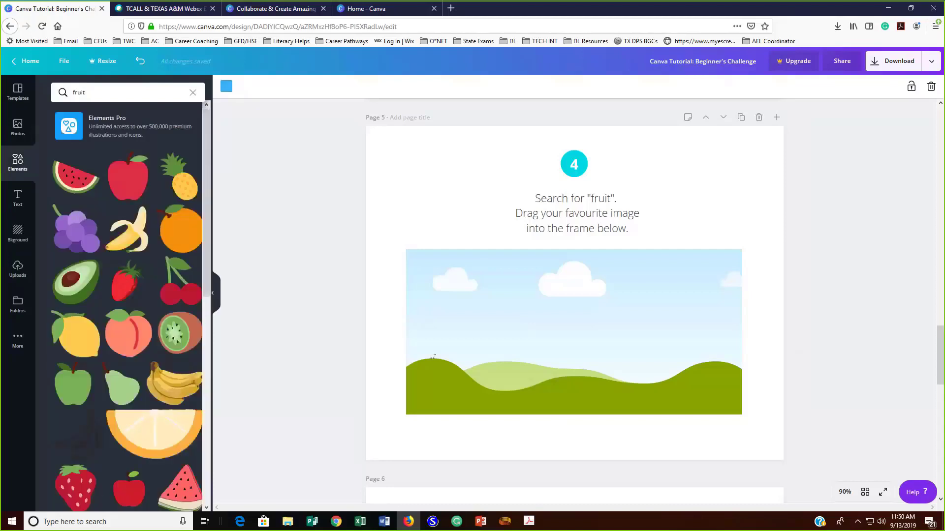
Add the peeled banana to page 5 and fit it over the landscape frame, right of its centre
left_click_drag(127, 229, 578, 318)
left_click_drag(618, 372, 569, 322)
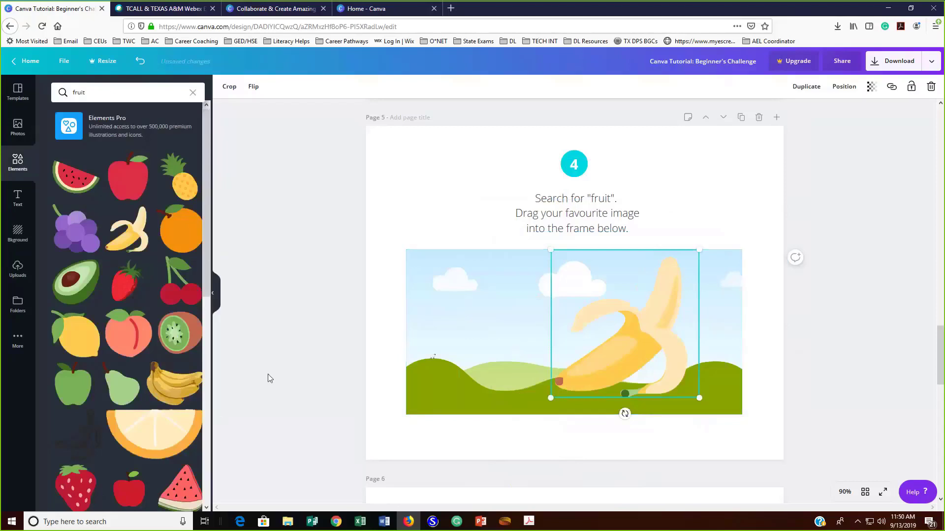
scroll(301, 363, "down", 8)
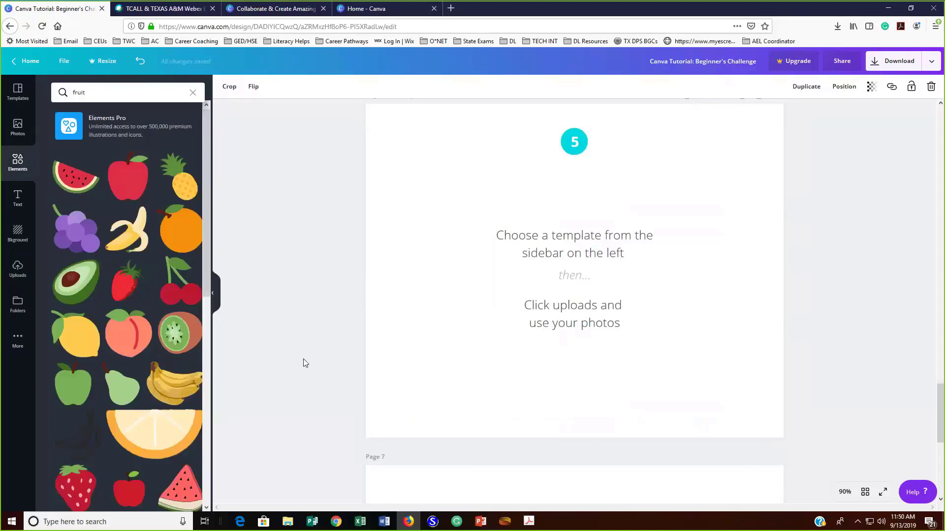
Replace page 6 with the blue Flux Studio template
scroll(312, 349, "down", 5)
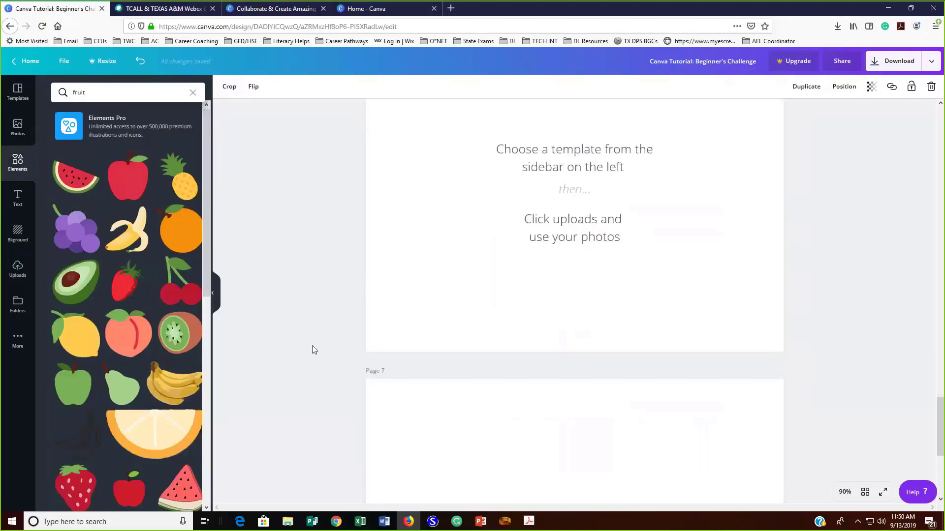
scroll(312, 346, "up", 7)
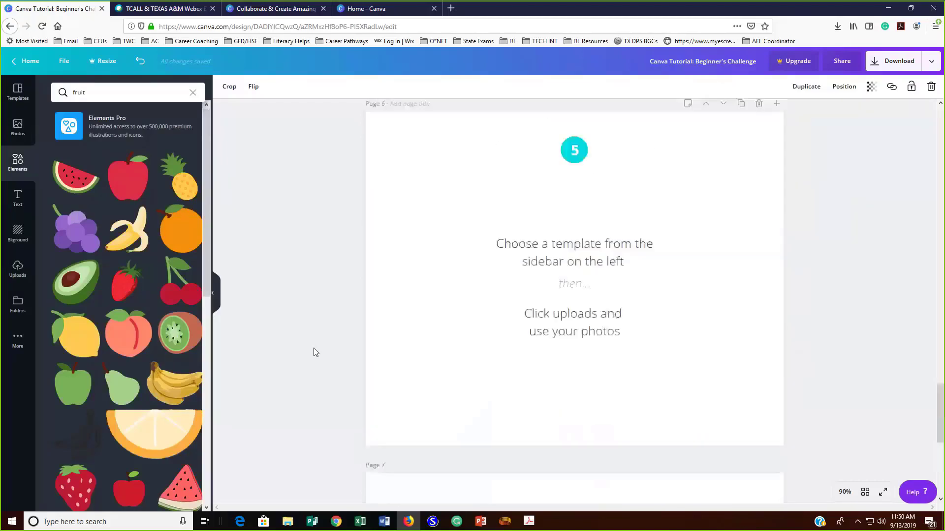
scroll(314, 348, "down", 2)
scroll(314, 347, "up", 1)
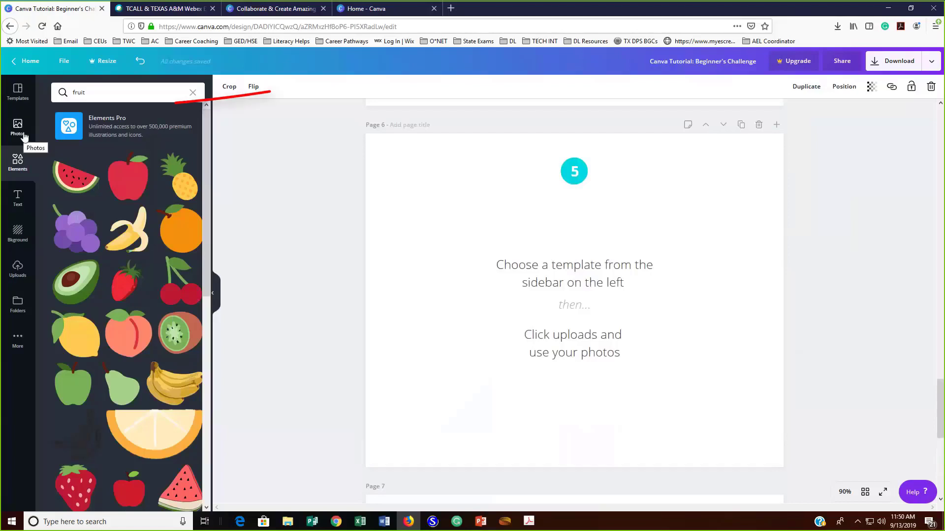
left_click(17, 91)
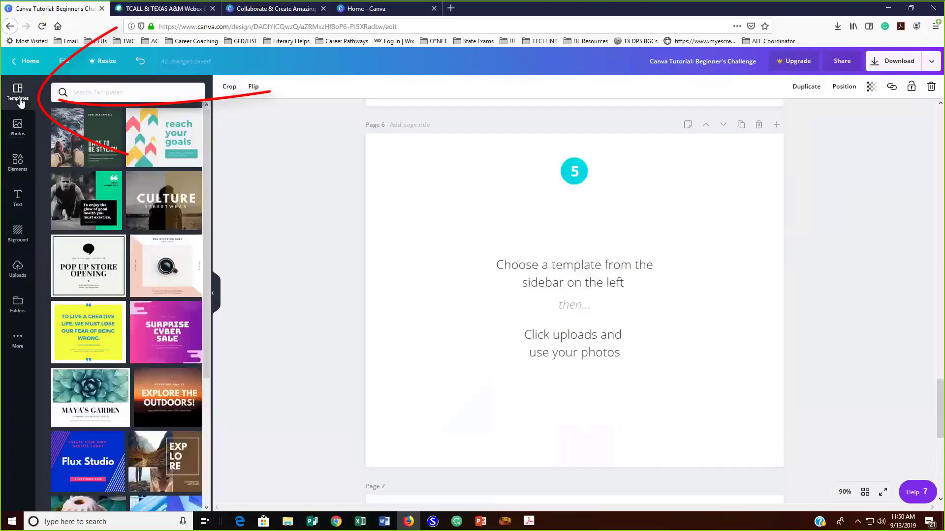
scroll(68, 237, "down", 1)
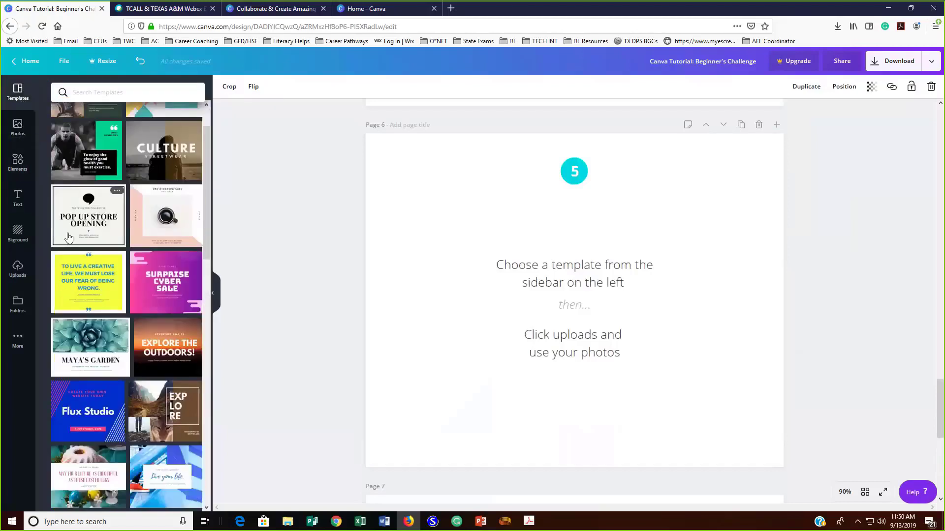
scroll(69, 238, "down", 3)
left_click(73, 253)
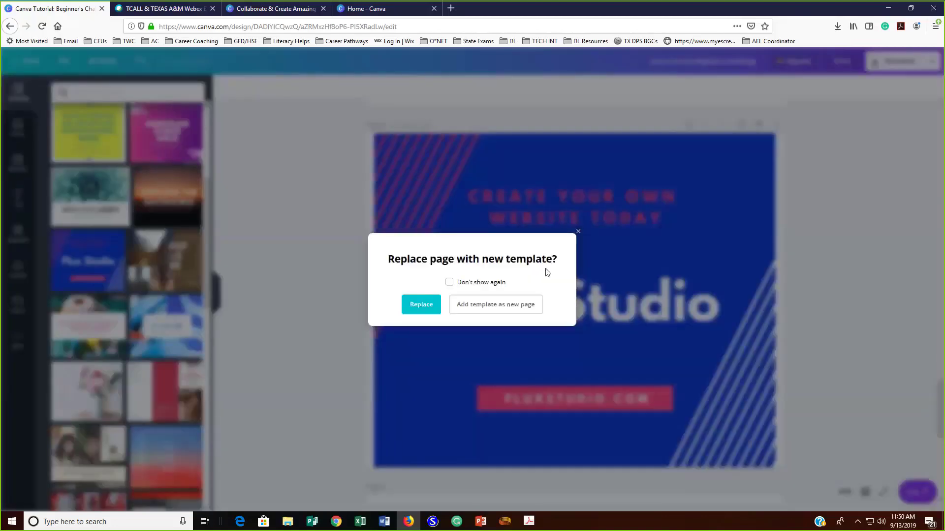
left_click(421, 306)
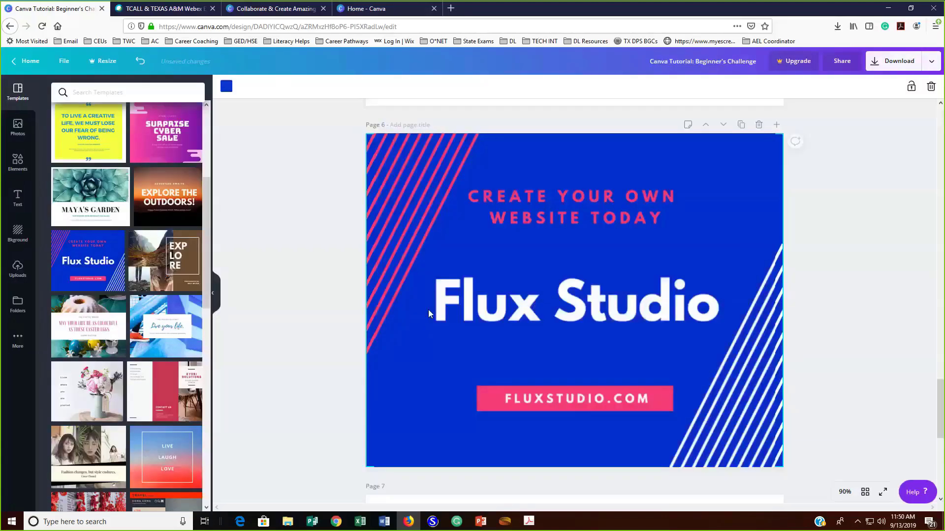
Place the trending photo of fists meeting over a desk behind the text on page 6, partly off its upper-left edge
left_click(18, 128)
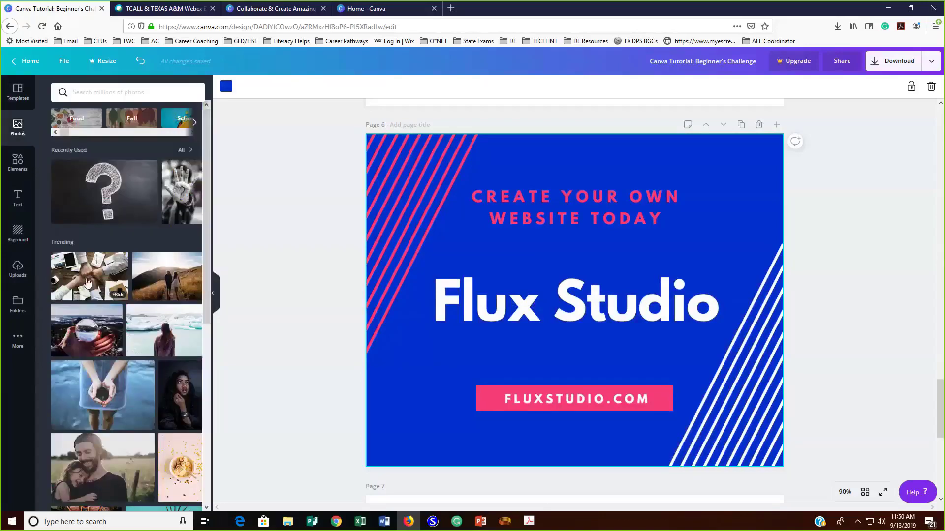
left_click_drag(107, 265, 470, 210)
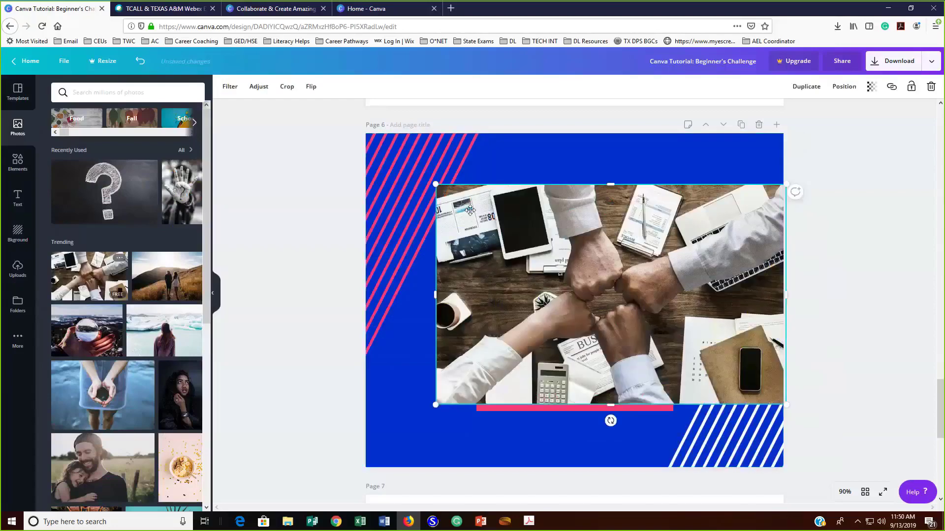
key("Delete")
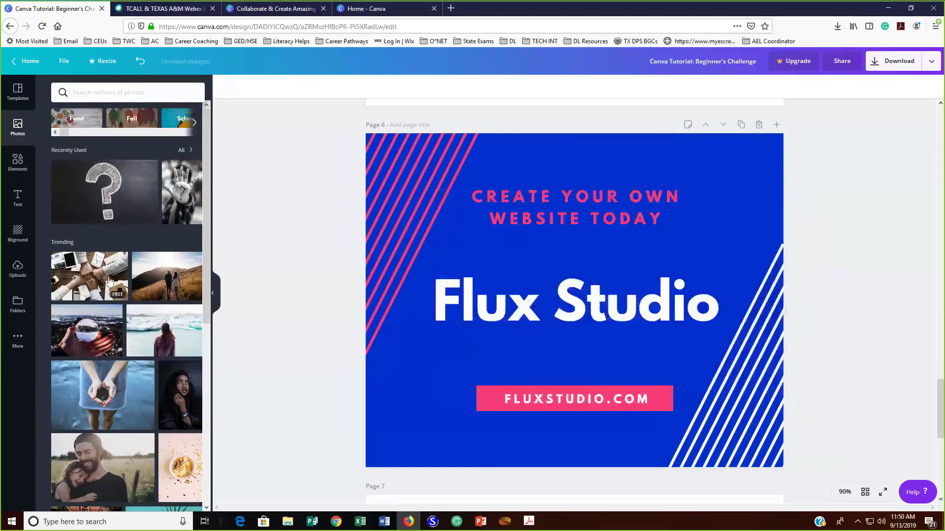
left_click_drag(109, 281, 389, 211)
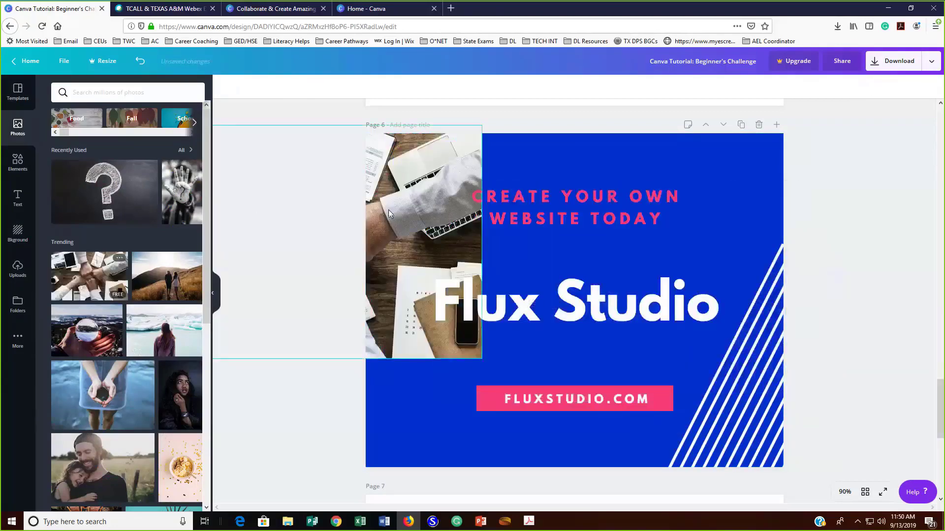
left_click(305, 343)
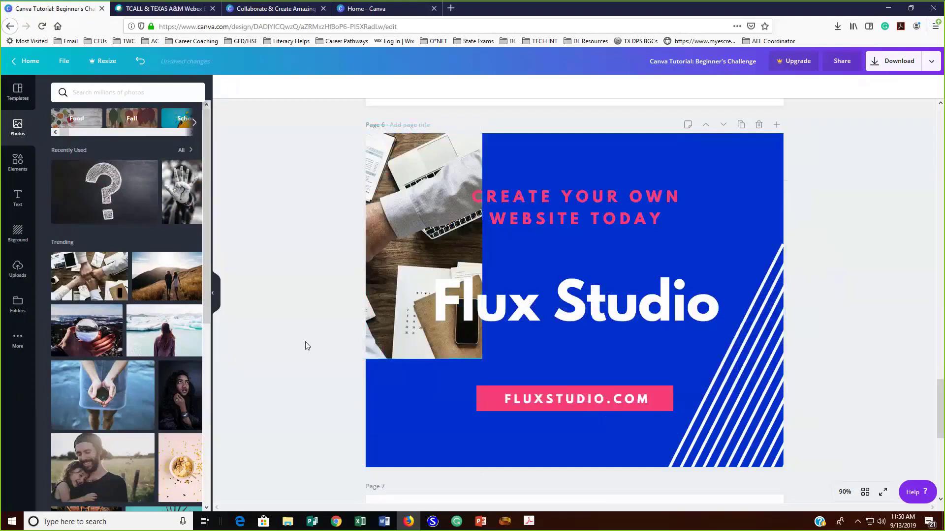
scroll(310, 340, "down", 1)
scroll(310, 339, "down", 5)
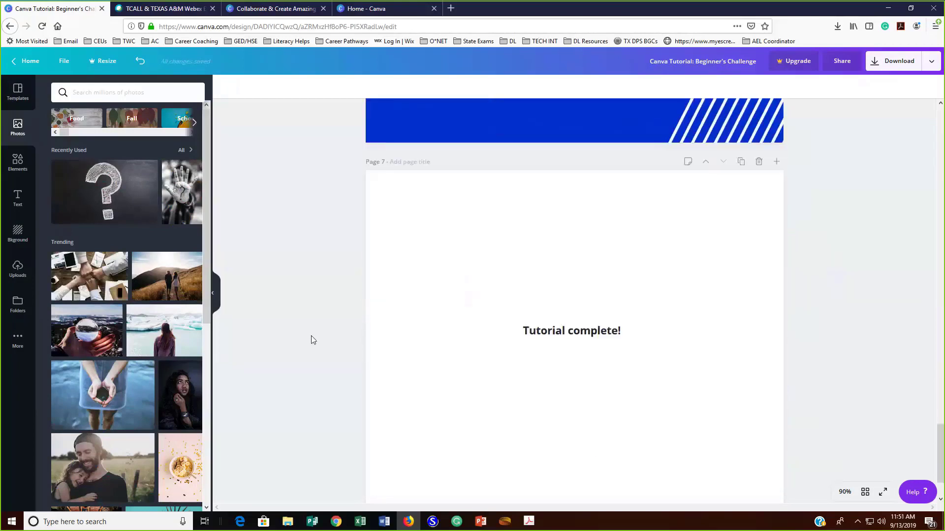
scroll(311, 340, "down", 1)
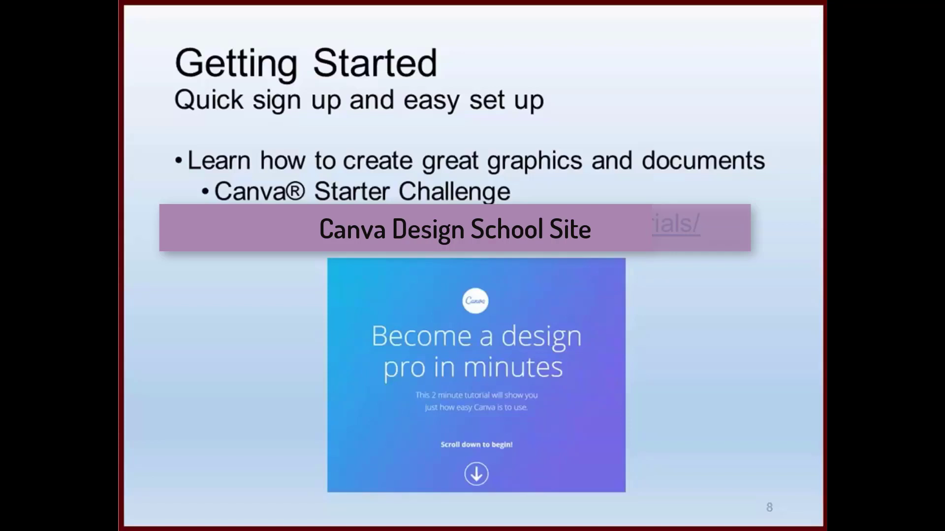
key("Right")
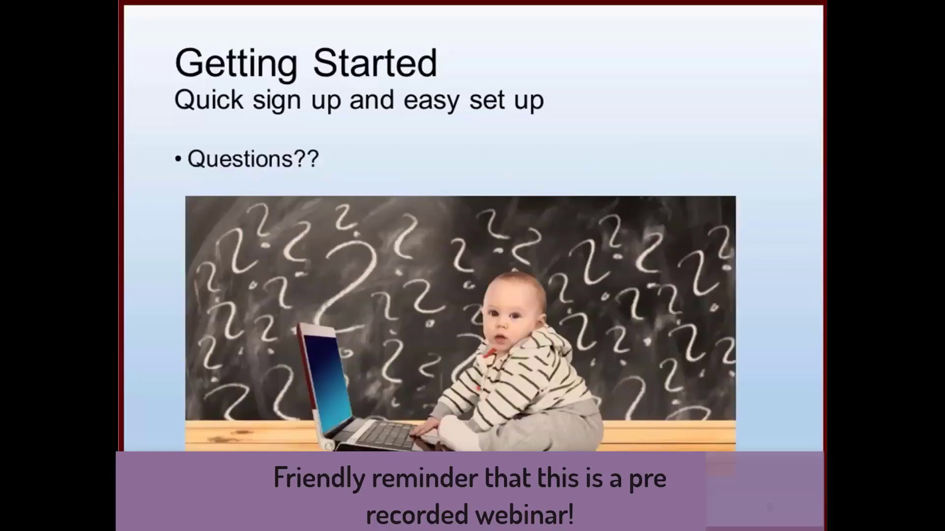
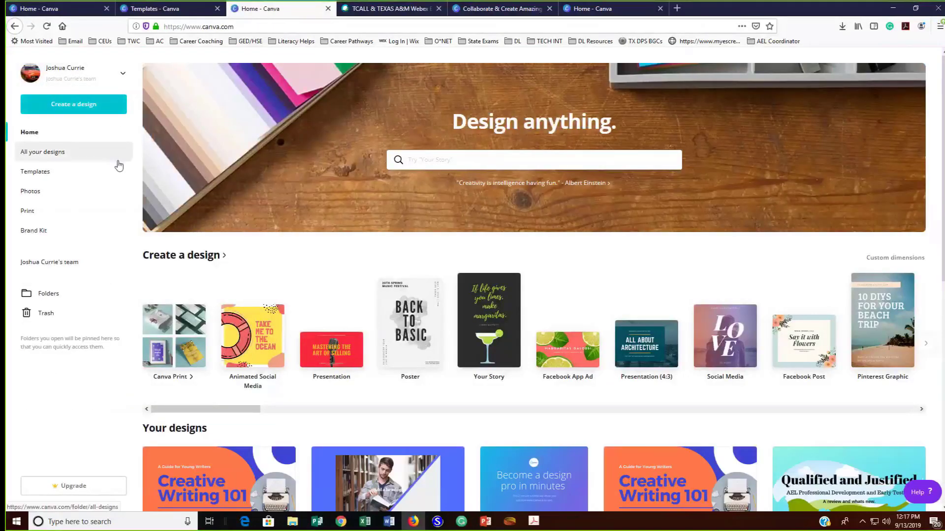
Look over the existing designs on the home page, and open the template library
scroll(149, 228, "down", 8)
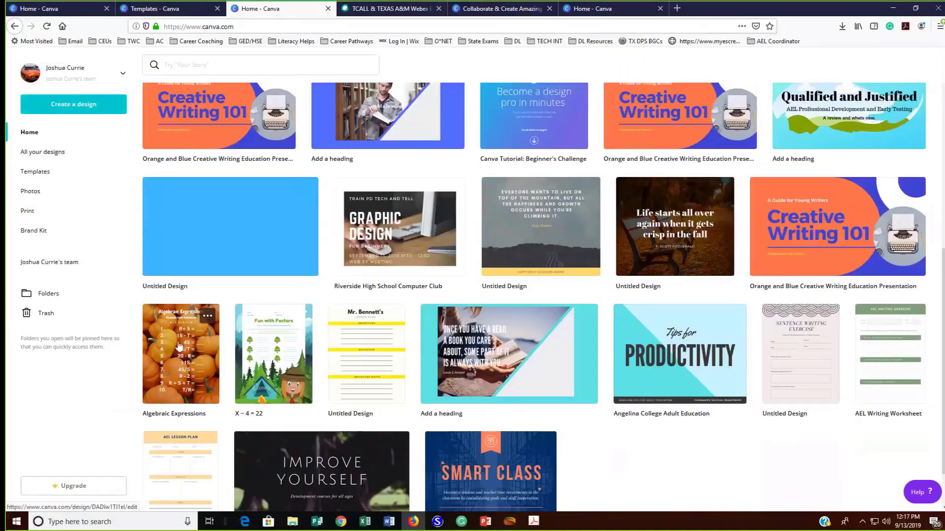
scroll(175, 349, "up", 3)
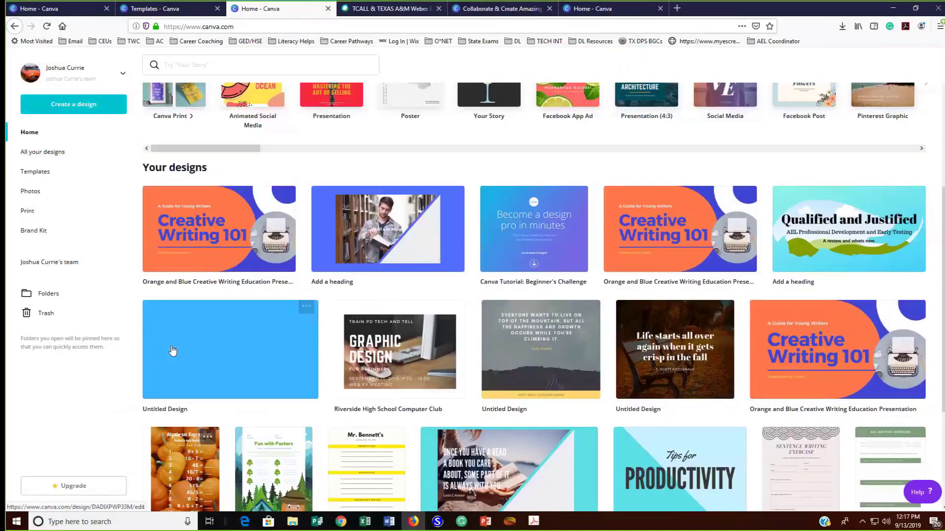
scroll(172, 350, "up", 2)
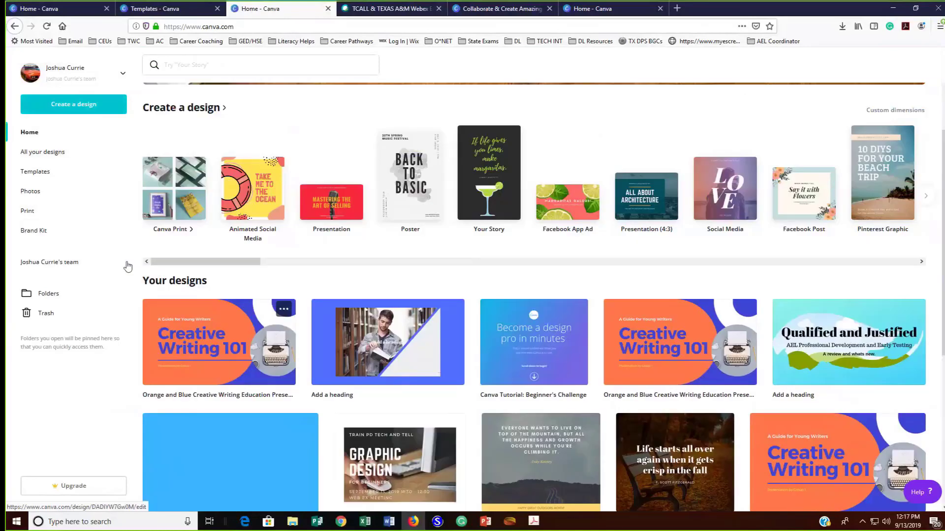
left_click(52, 173)
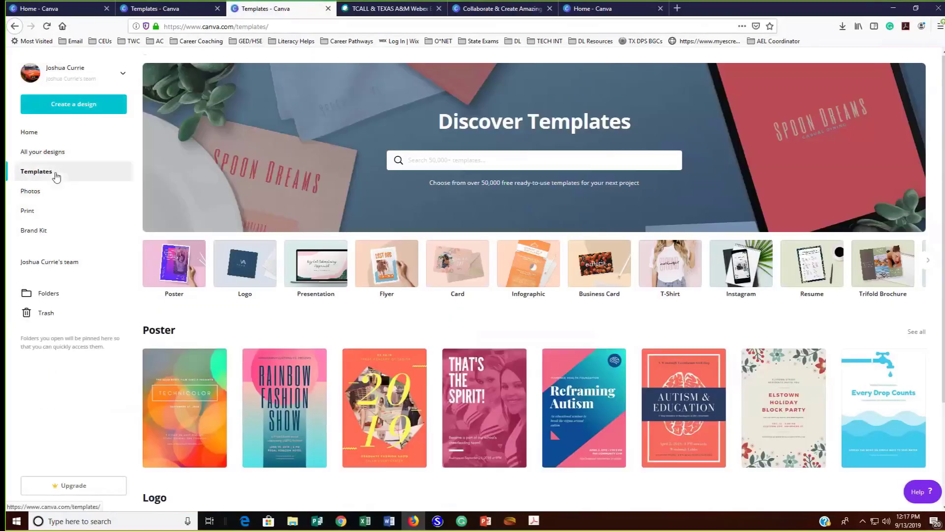
Look through the available design types, search them for "work", and create a new Worksheet design
left_click(73, 107)
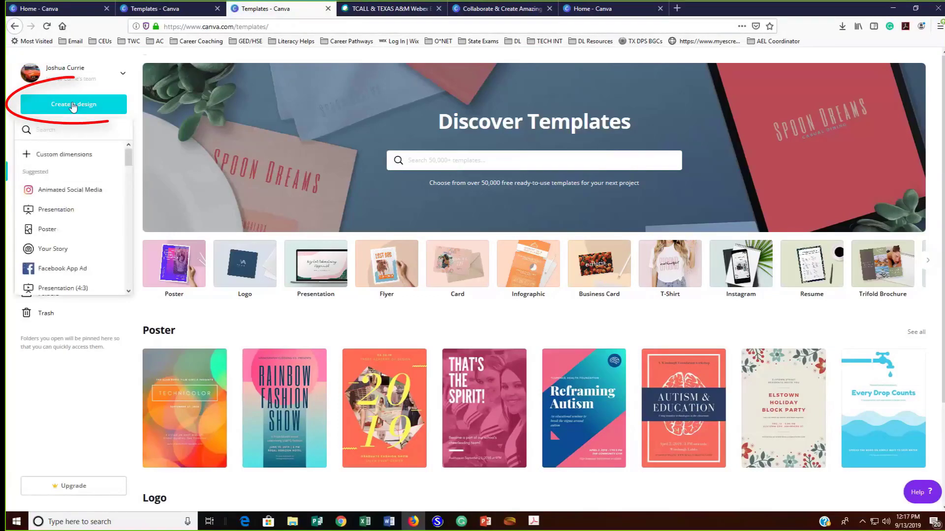
scroll(76, 195, "down", 3)
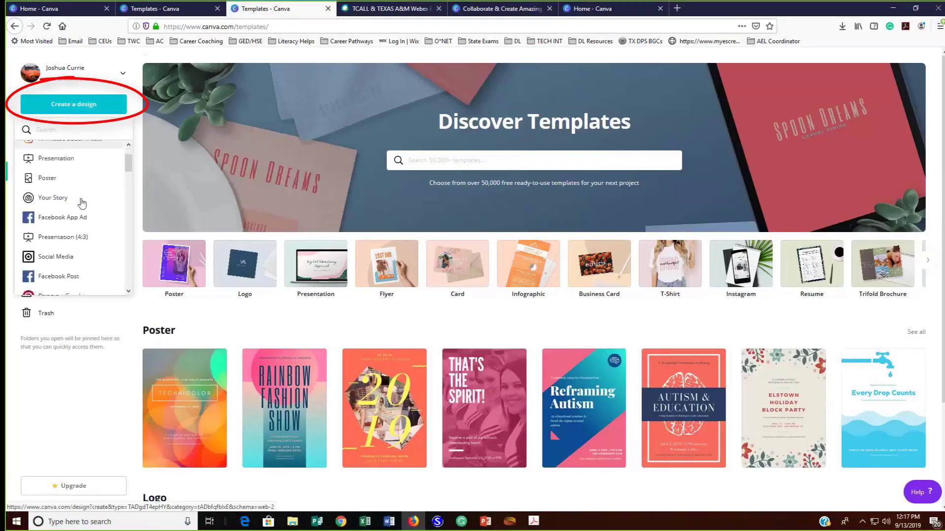
scroll(82, 204, "down", 5)
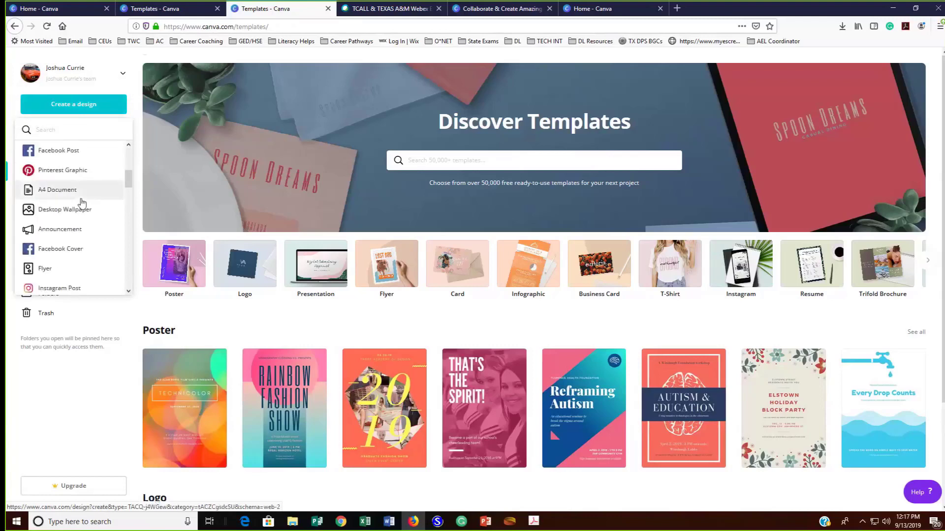
scroll(82, 203, "down", 5)
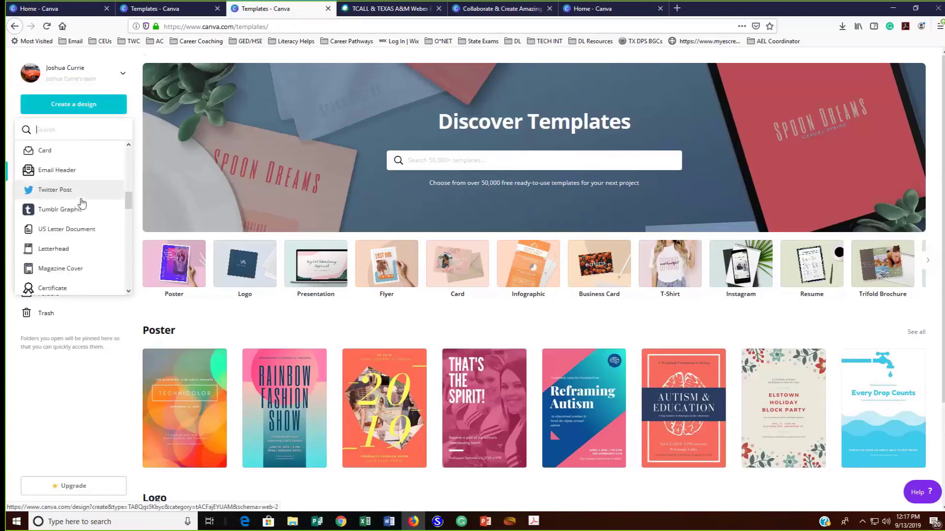
scroll(82, 203, "down", 2)
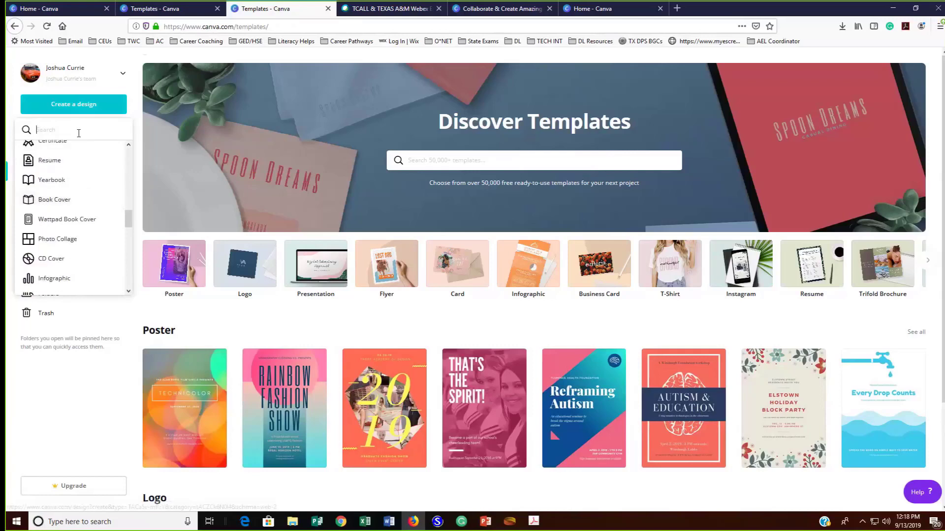
type("work")
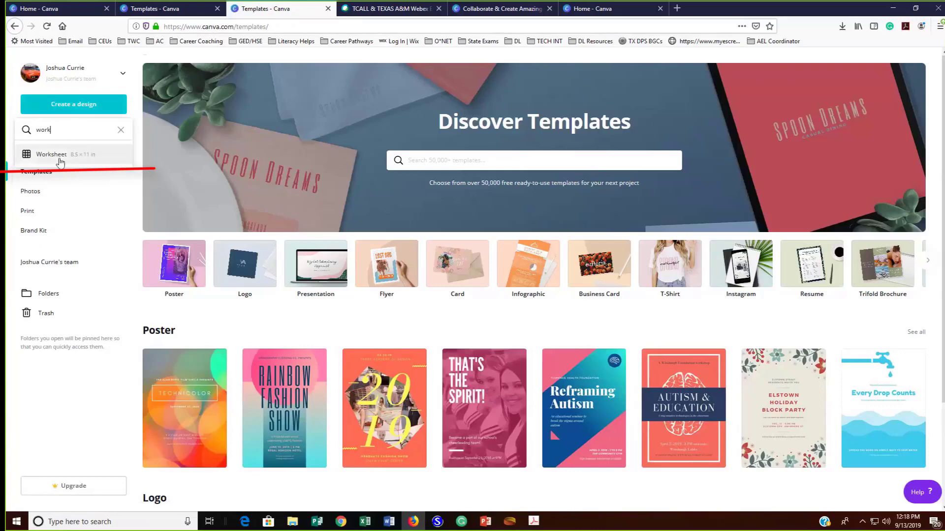
left_click(54, 155)
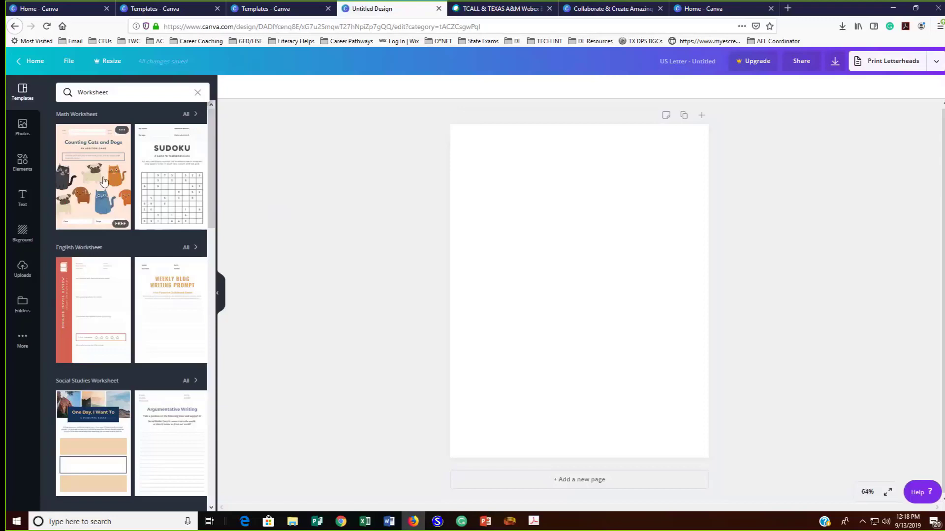
Apply the Sudoku math worksheet template to the blank page
left_click(182, 188)
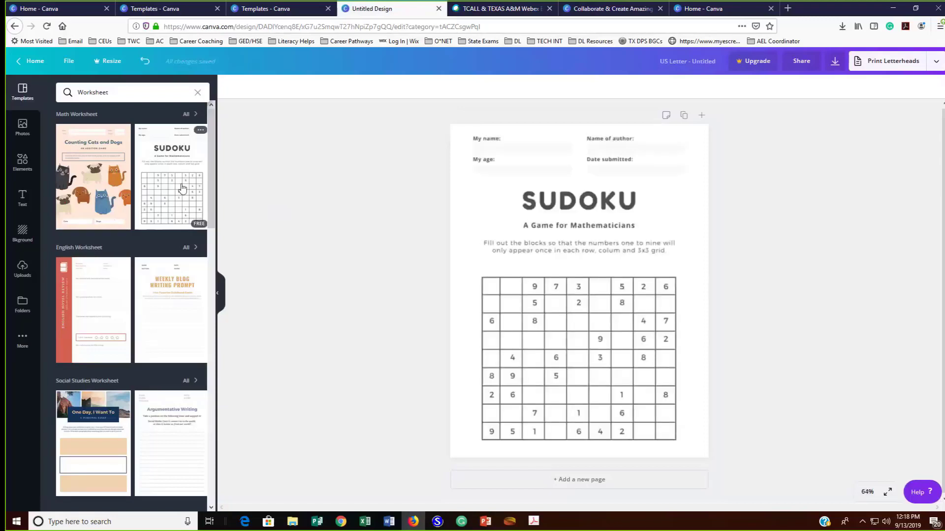
scroll(164, 196, "down", 3)
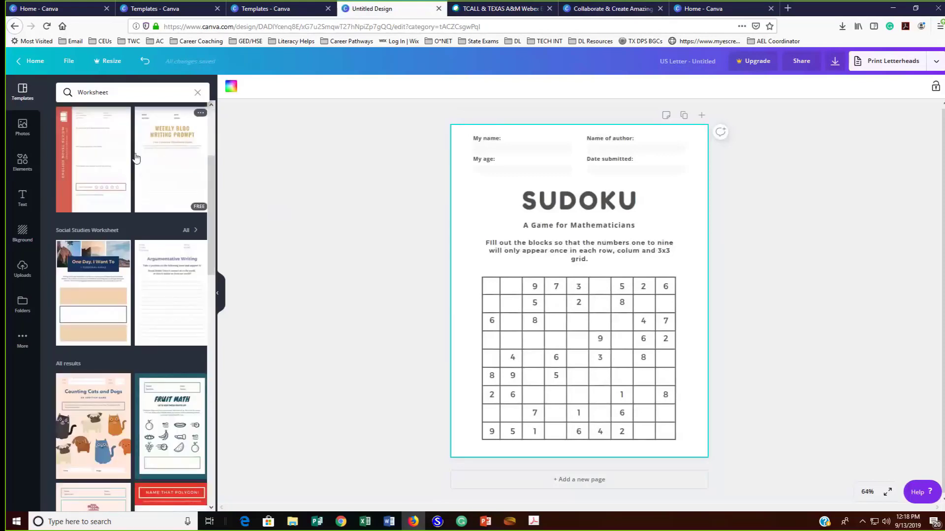
Search the templates for the suggested "Math Worksheet" and apply the Fun with Factors template to the page
left_click(116, 93)
double_click(116, 92)
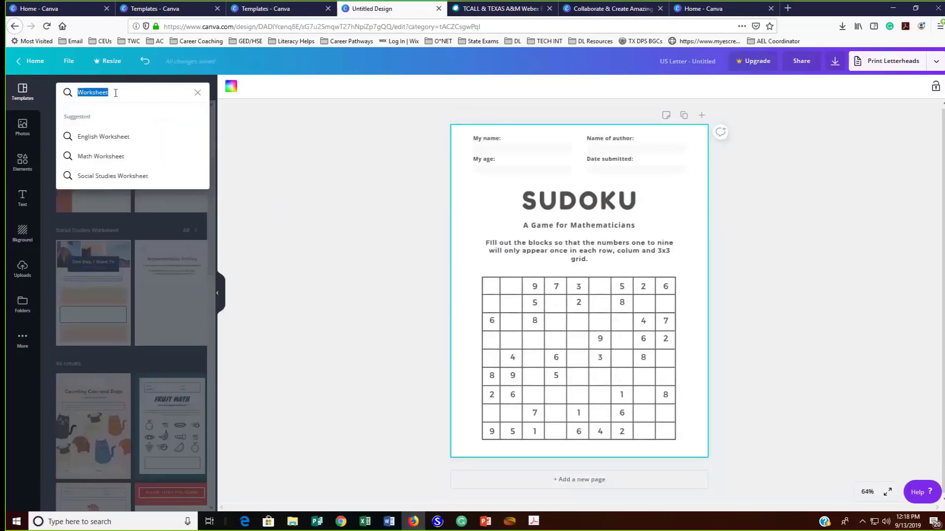
left_click(117, 156)
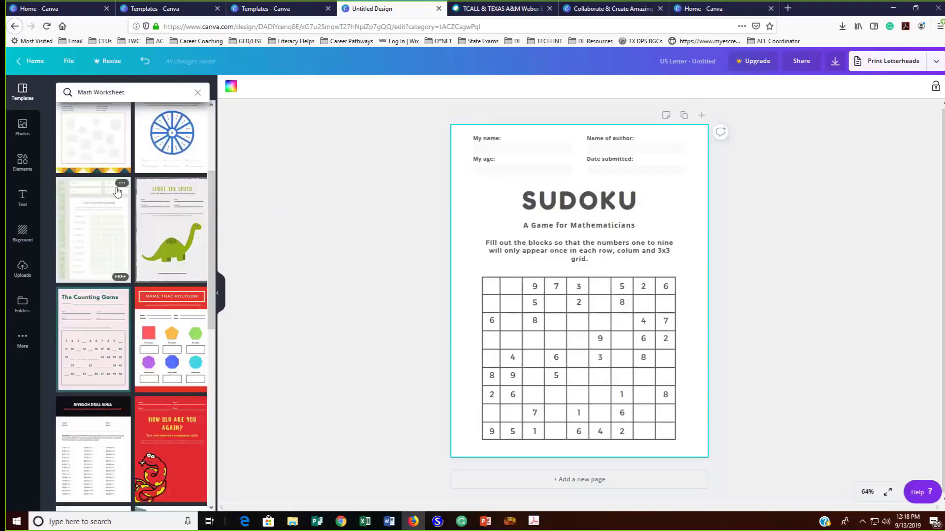
scroll(117, 191, "down", 10)
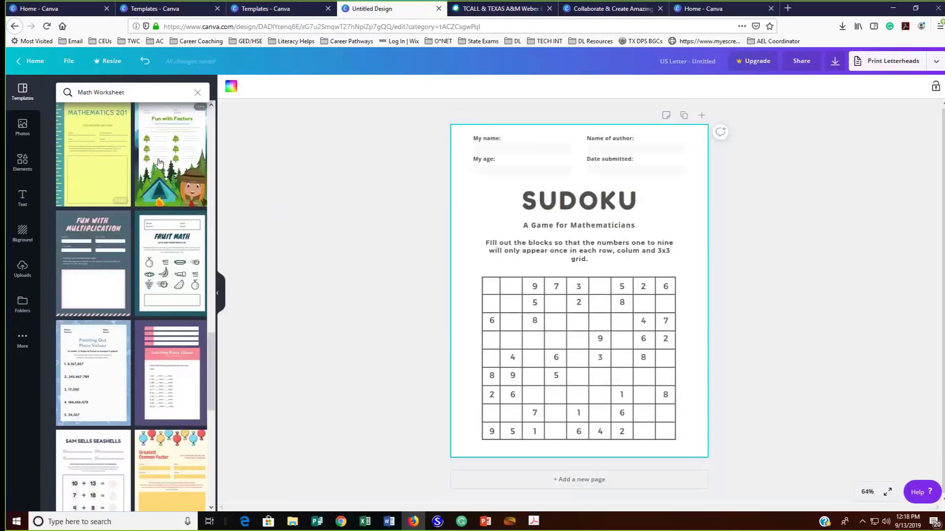
scroll(159, 162, "up", 2)
left_click(175, 204)
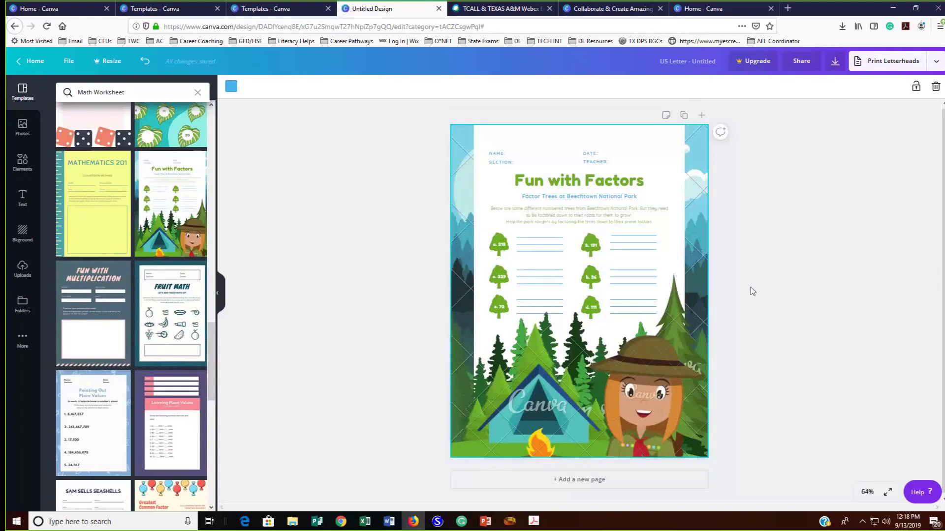
Return to the home page and open the existing Algebraic Expressions design with the pumpkin background
left_click(43, 62)
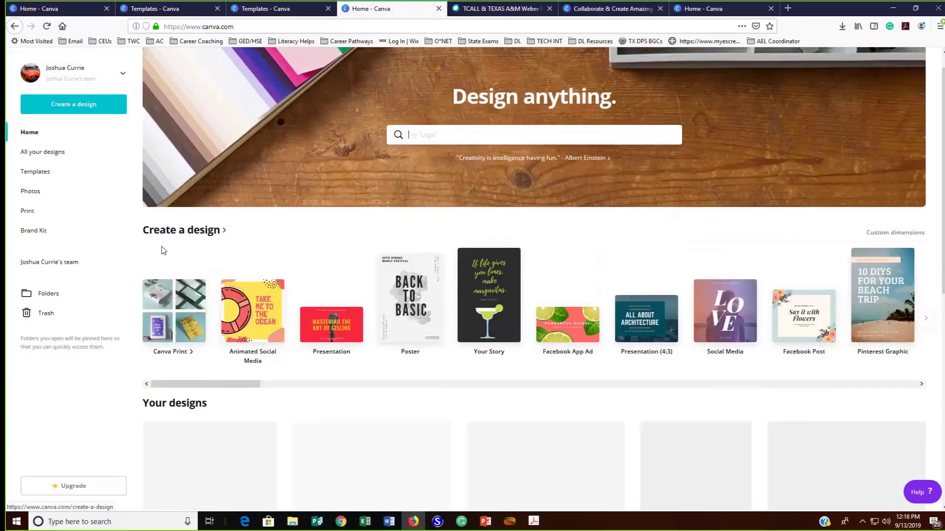
scroll(161, 246, "down", 3)
scroll(161, 246, "down", 4)
left_click(363, 361)
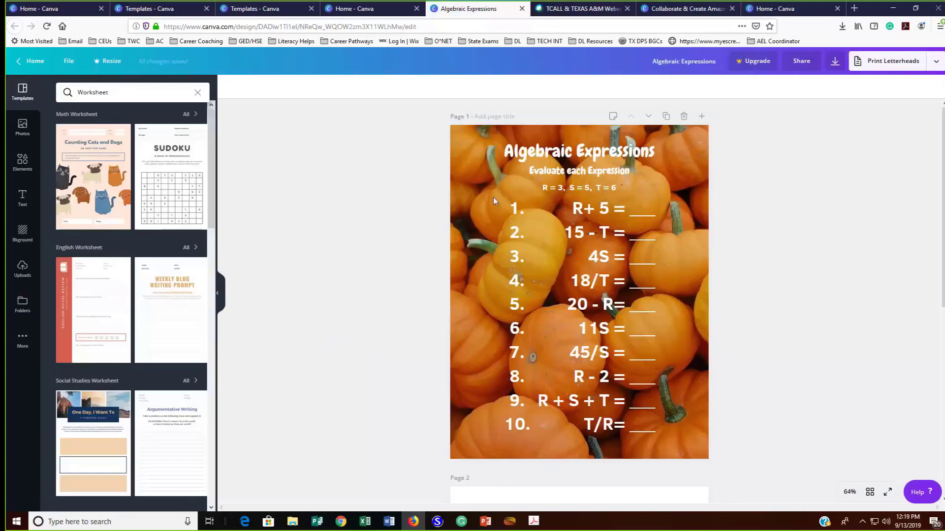
Examine both pages of the Algebraic Expressions worksheet, comparing the variable values, the expressions and the page backgrounds
scroll(478, 253, "down", 1)
scroll(479, 255, "down", 7)
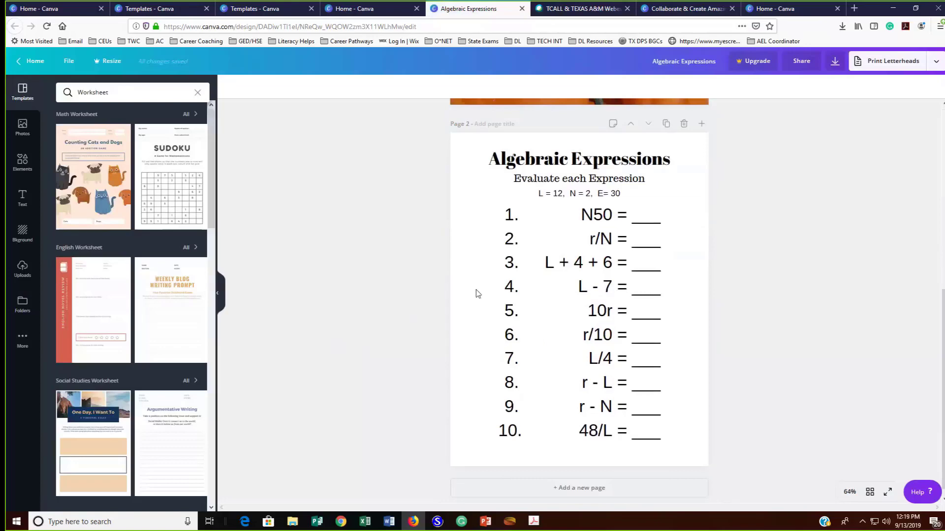
scroll(476, 290, "up", 7)
scroll(477, 290, "down", 5)
scroll(476, 294, "up", 4)
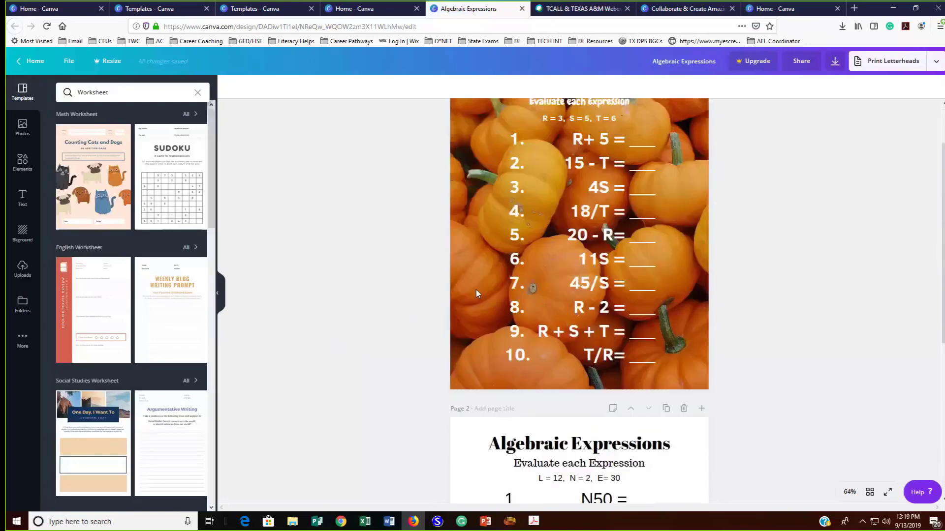
scroll(476, 294, "down", 5)
scroll(476, 291, "up", 6)
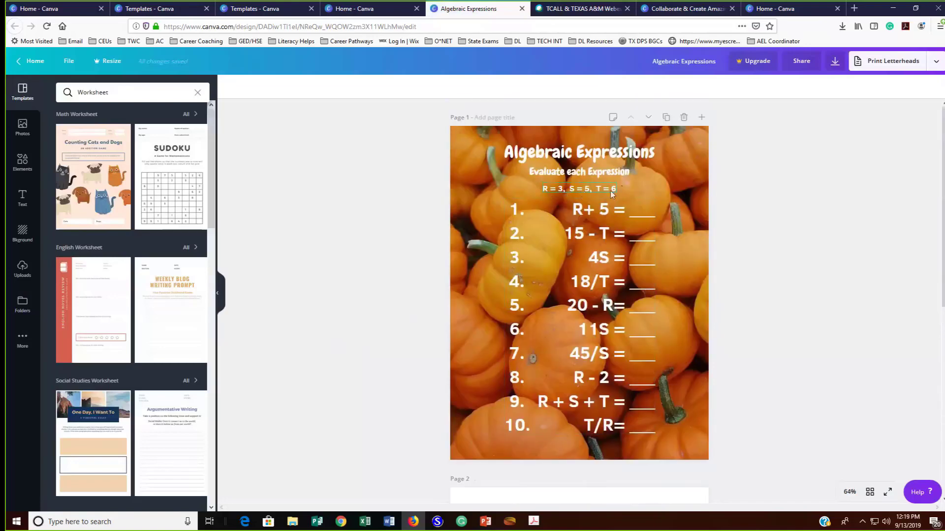
scroll(519, 226, "down", 5)
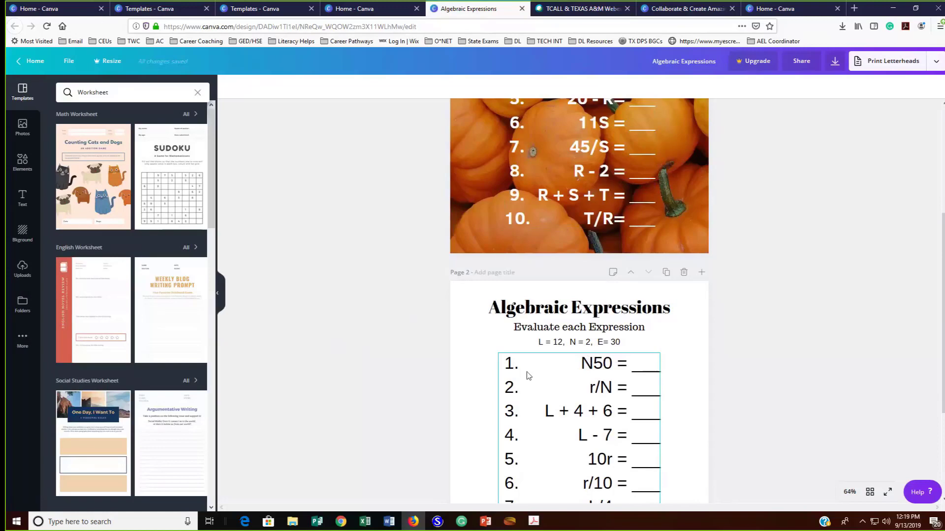
scroll(330, 379, "up", 1)
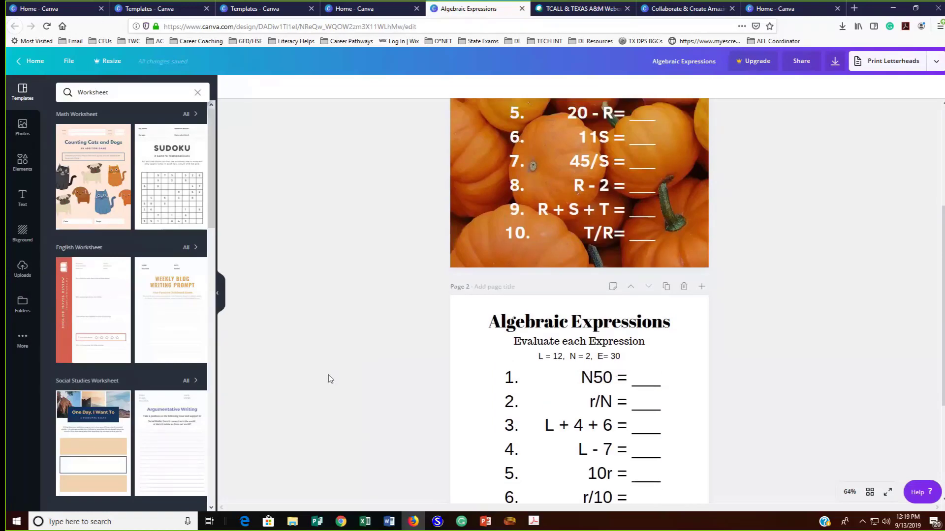
scroll(329, 376, "up", 4)
scroll(328, 332, "down", 8)
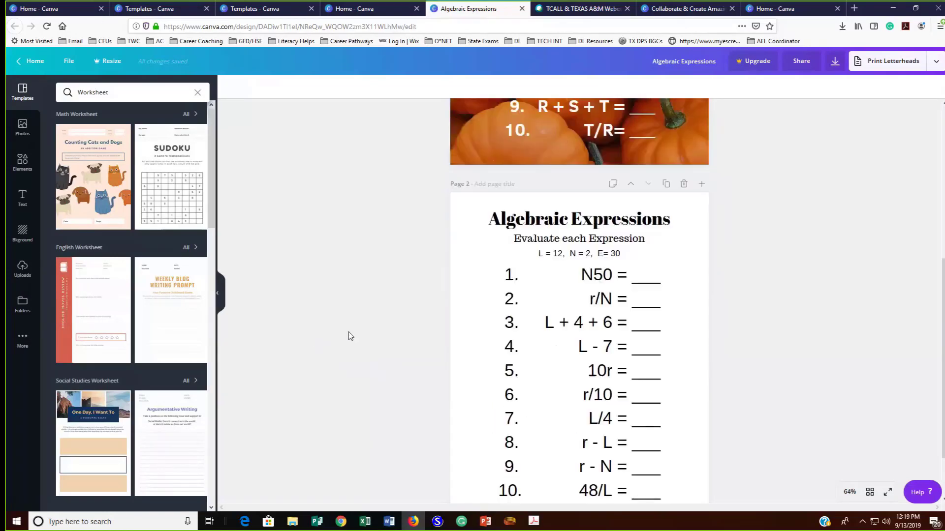
scroll(367, 378, "down", 3)
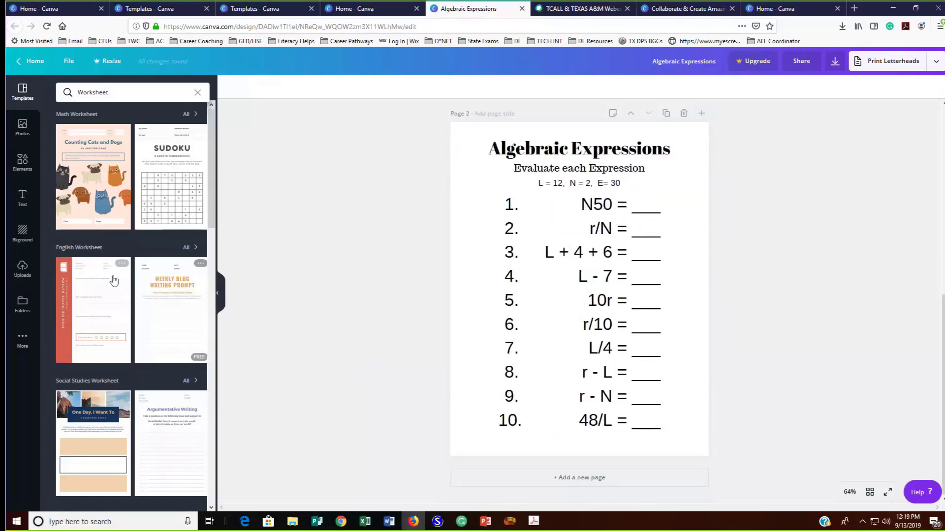
Set the background of page 2 to the starry night sky with a shooting star
left_click(471, 231)
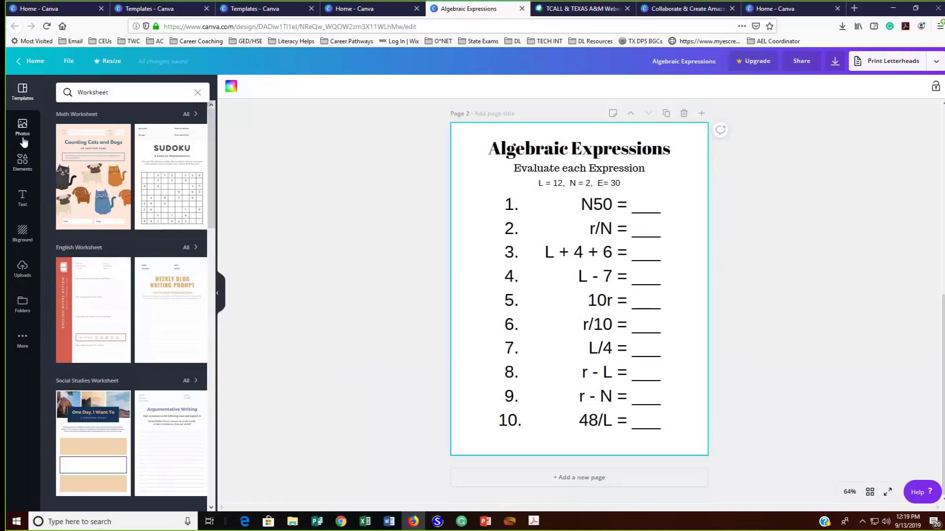
left_click(22, 234)
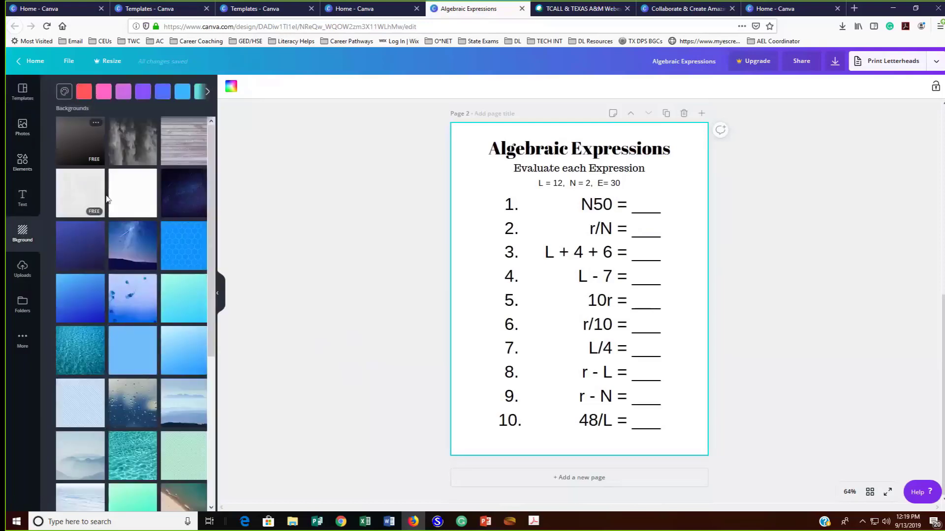
left_click(138, 255)
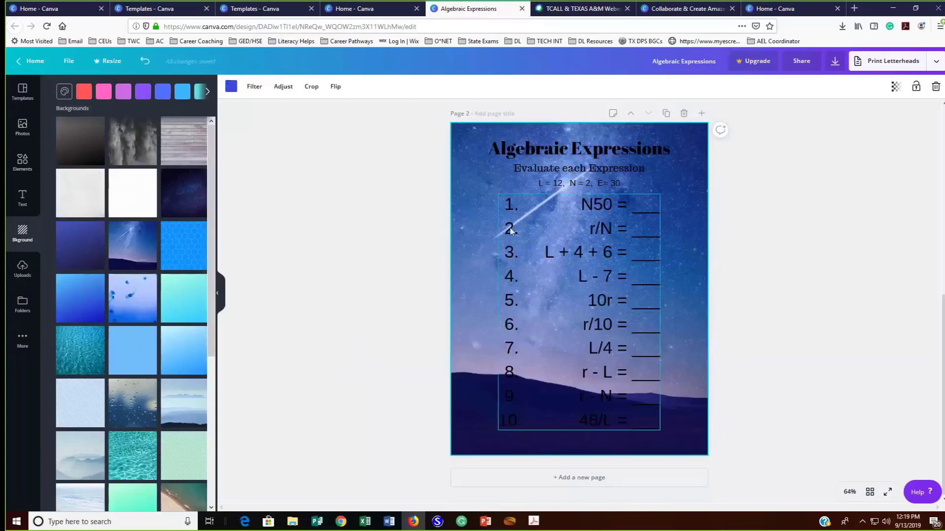
left_click(509, 205)
left_click(509, 204)
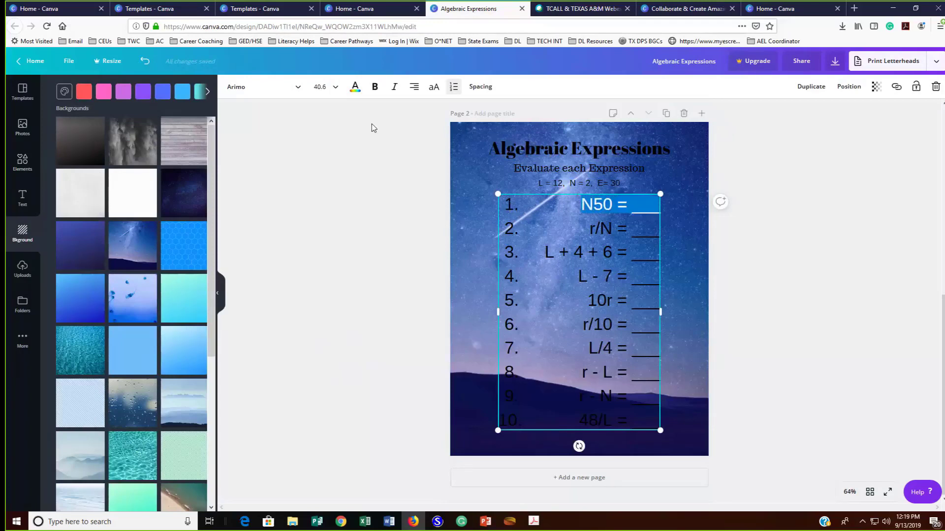
left_click(355, 87)
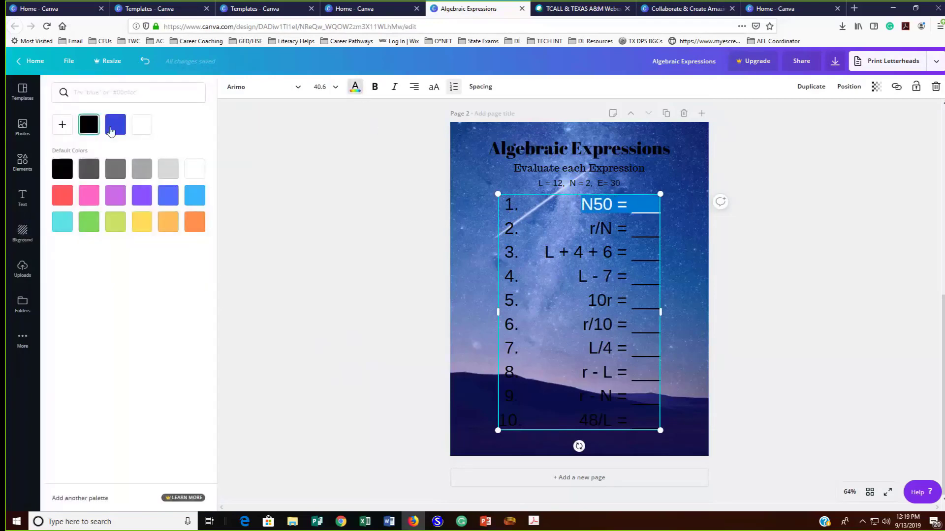
left_click(314, 153)
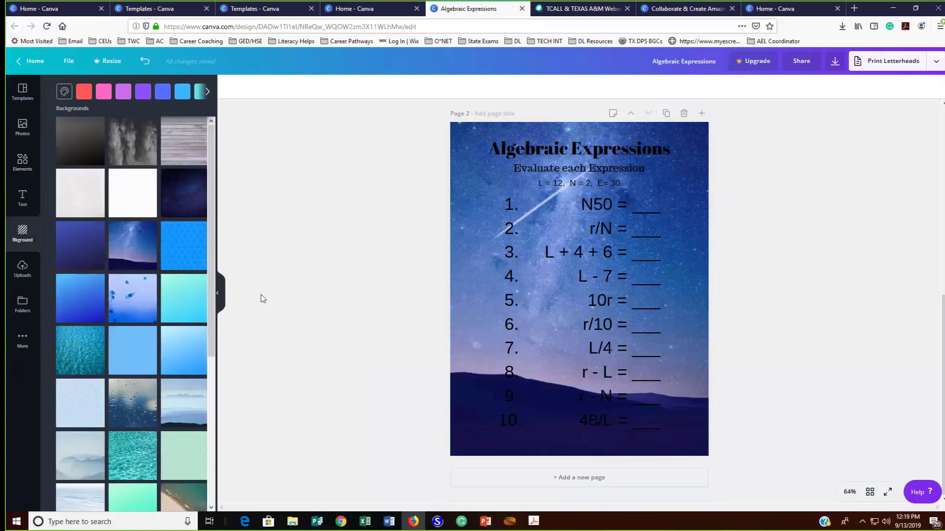
Try the white background on page 2, and replace it with the free pale blue misty mountains background
left_click(133, 202)
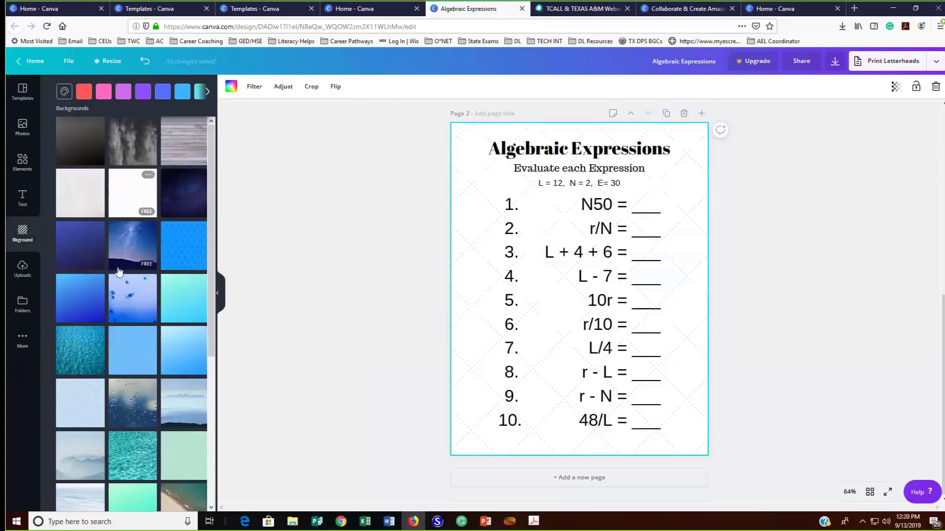
scroll(117, 327, "down", 2)
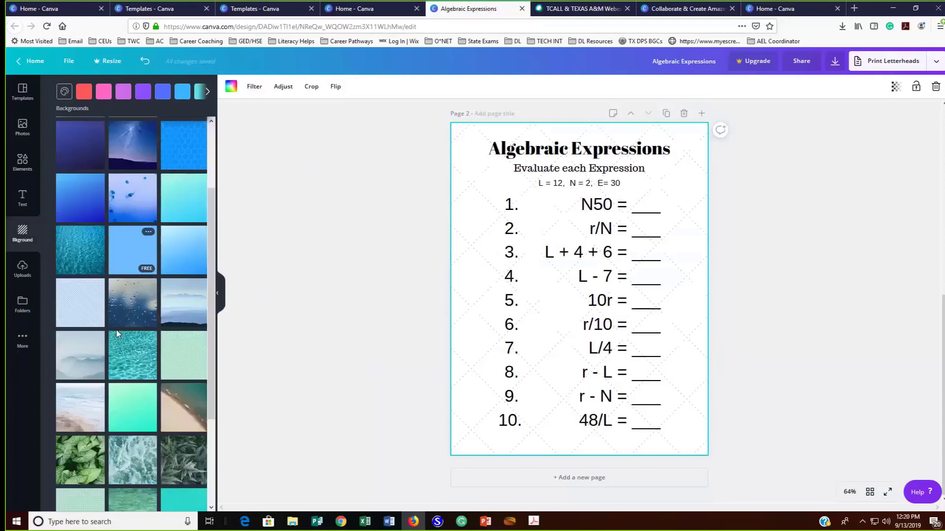
left_click(87, 362)
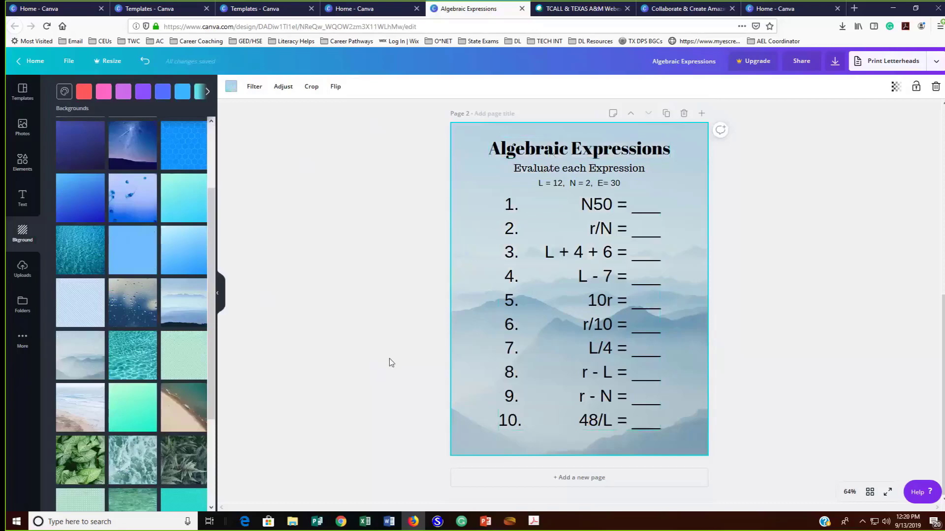
Compare the pumpkin background on page 1 with the misty mountains background on page 2 of the worksheet
scroll(306, 341, "up", 5)
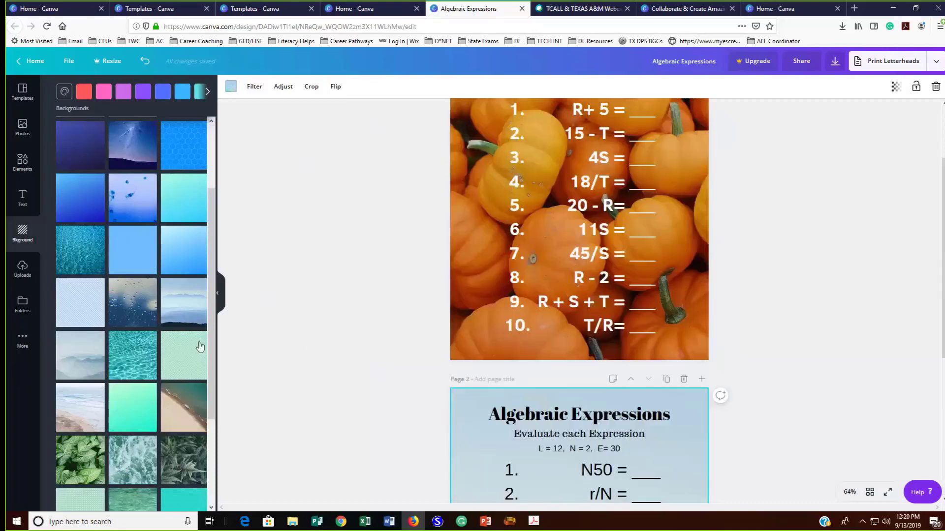
scroll(197, 339, "up", 3)
scroll(329, 336, "up", 3)
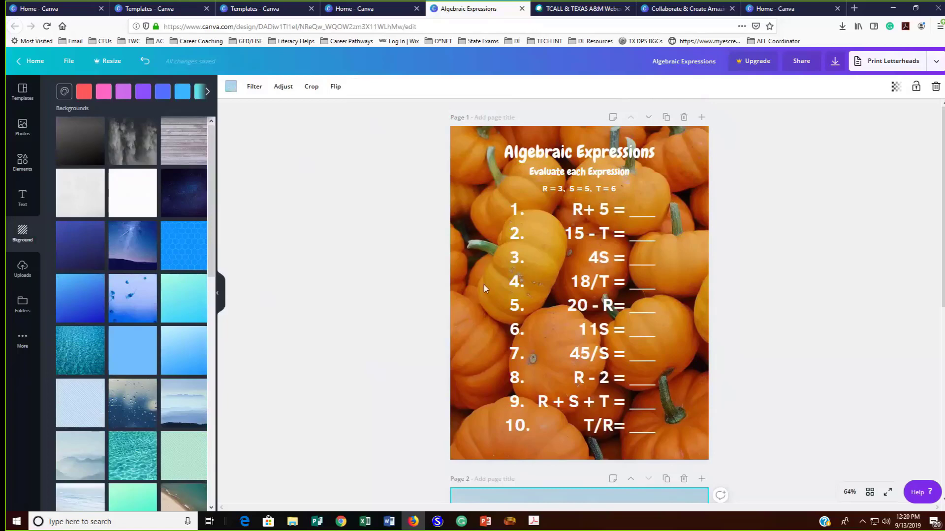
scroll(485, 288, "down", 10)
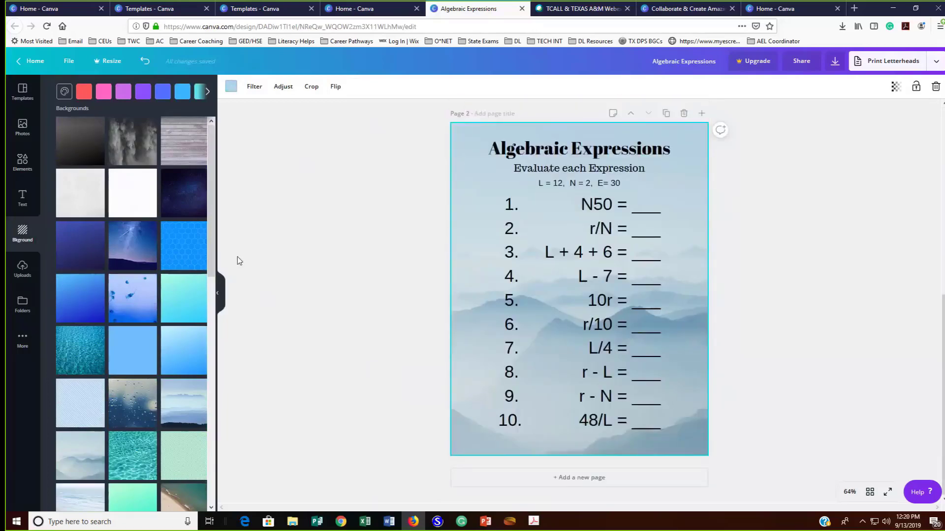
Add a third page, try the Clock Reading 101 worksheet template on it, and replace it with the free English Book Review template
left_click(27, 99)
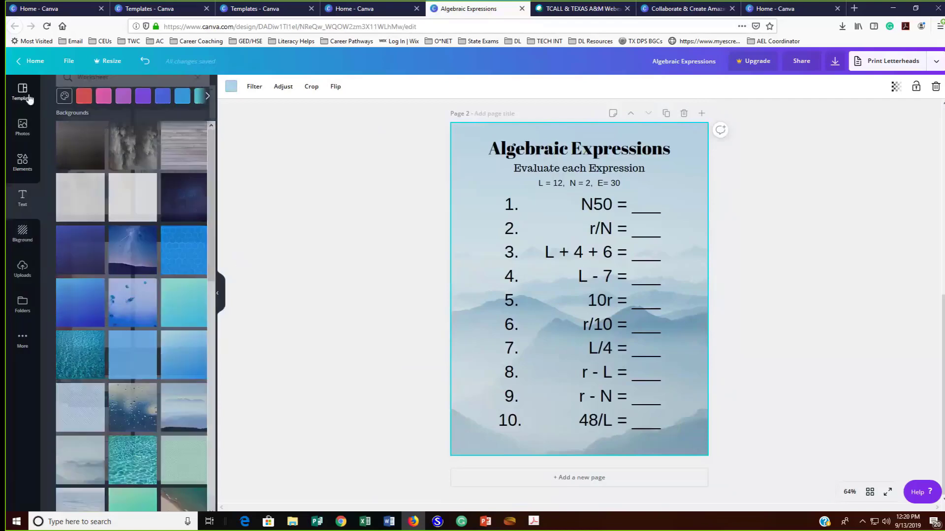
scroll(118, 203, "down", 8)
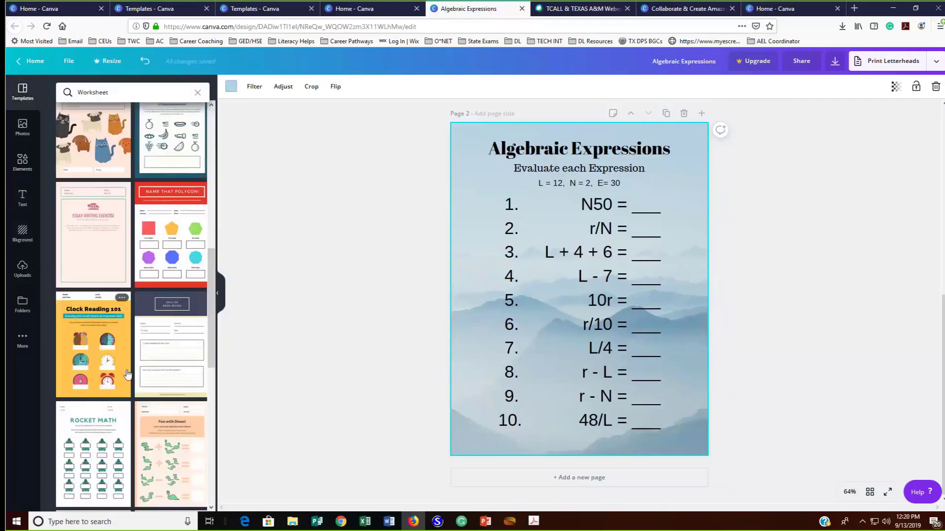
left_click(565, 477)
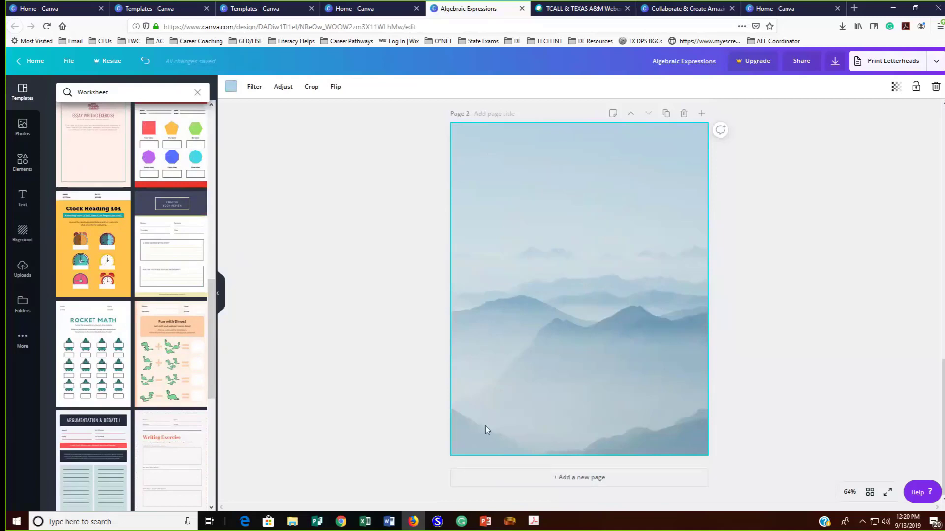
left_click(88, 272)
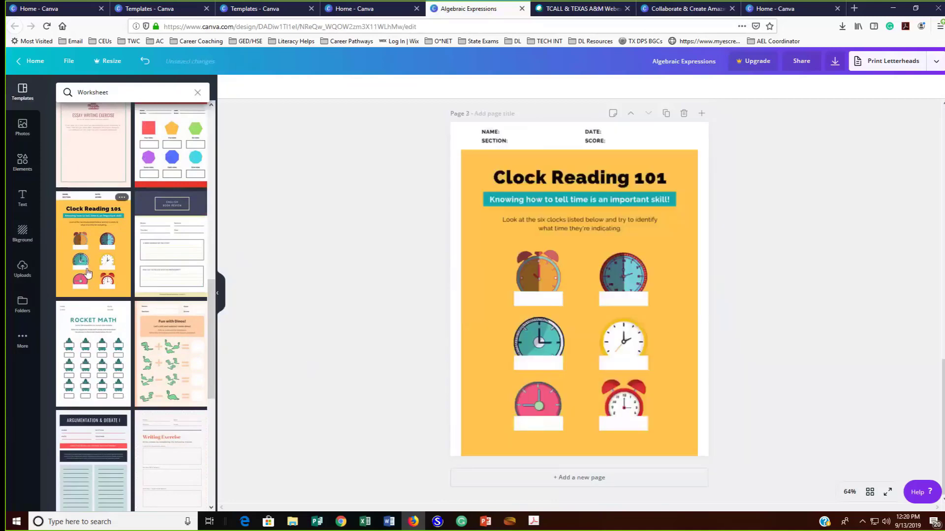
left_click(151, 249)
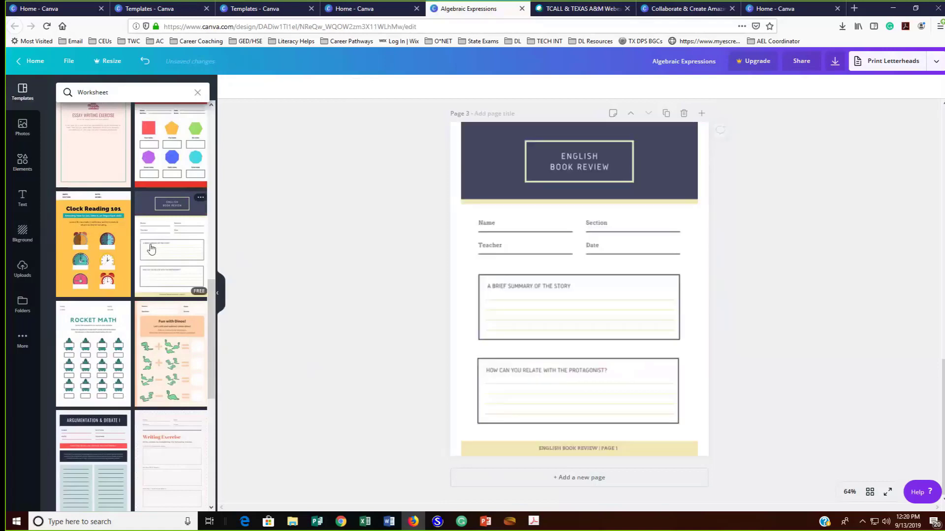